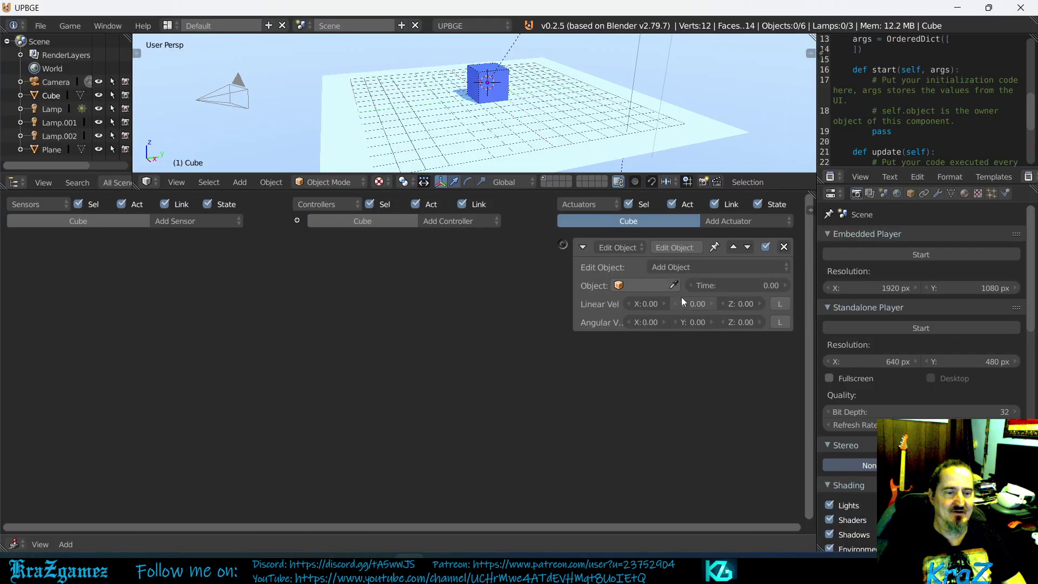
- Switch the cube's Edit Object actuator to Replace Mesh and give the cube's mesh data a fake user
left_click(696, 268)
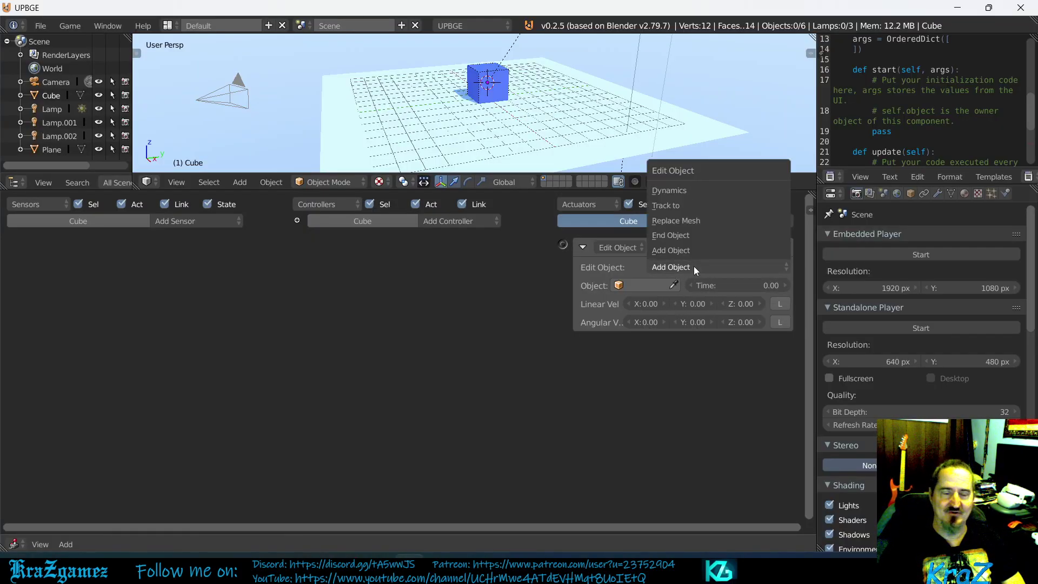
left_click(686, 221)
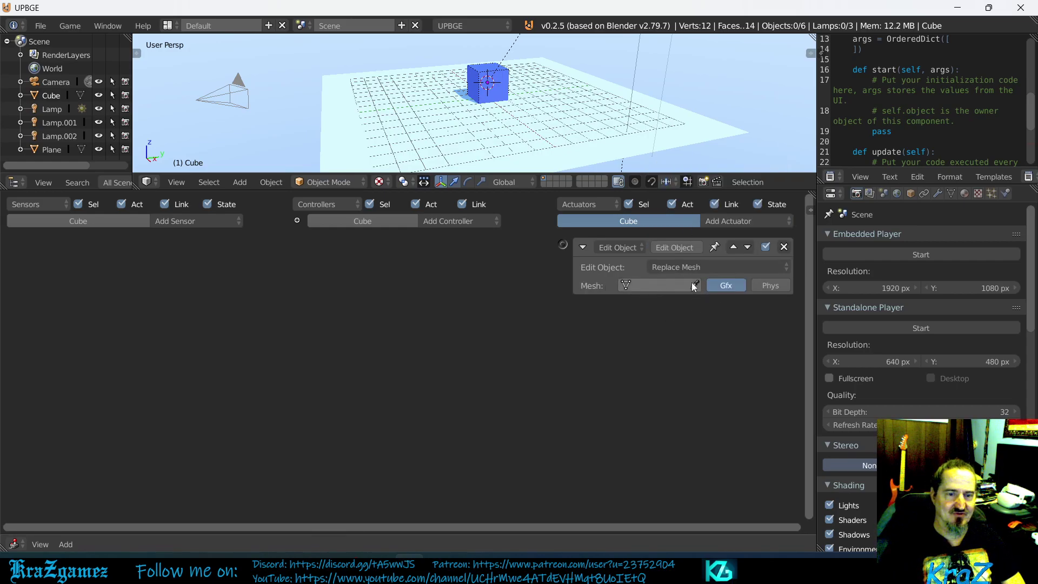
right_click(487, 82)
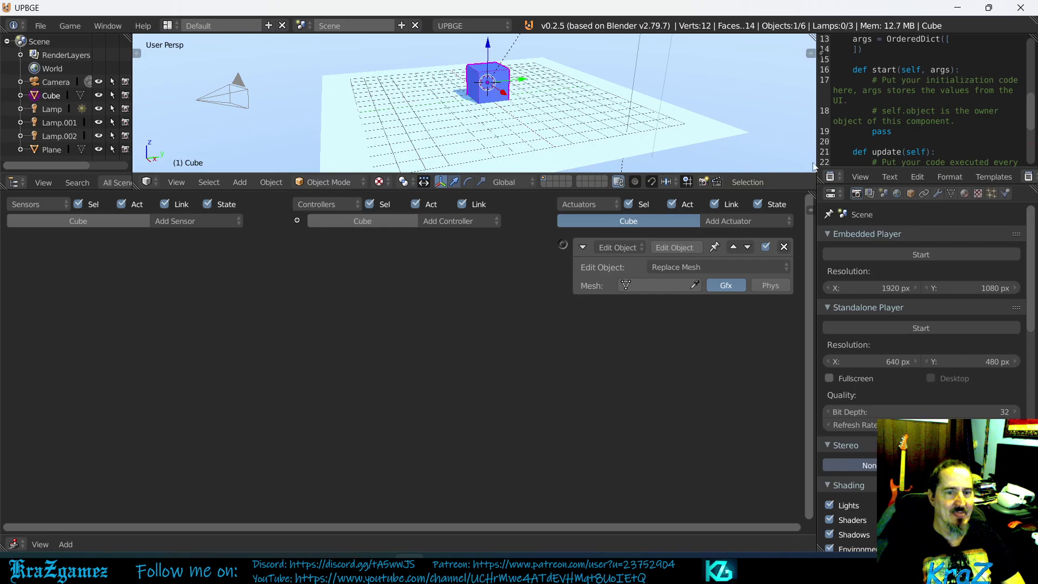
left_click(950, 193)
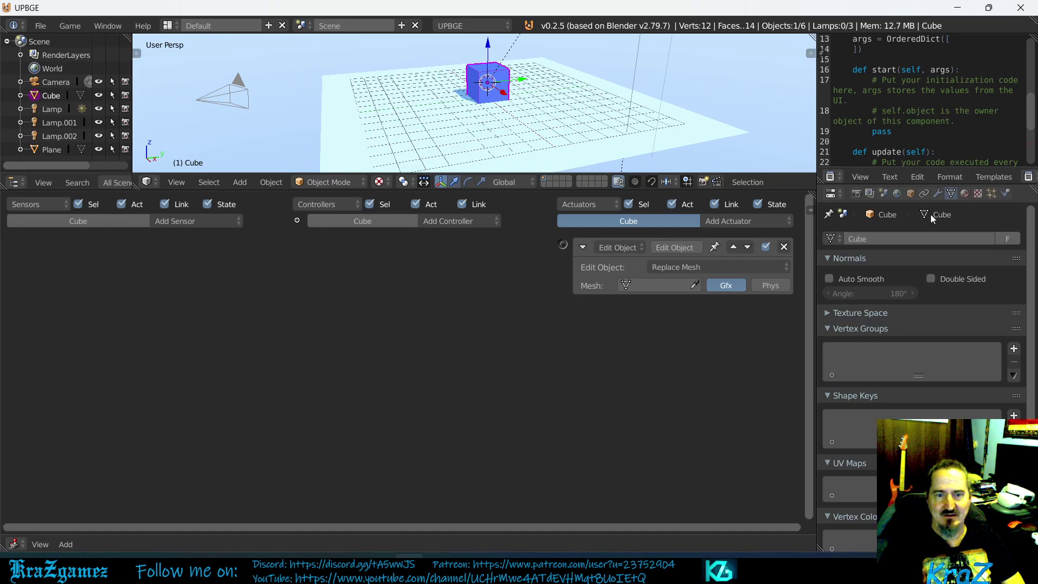
left_click(1007, 238)
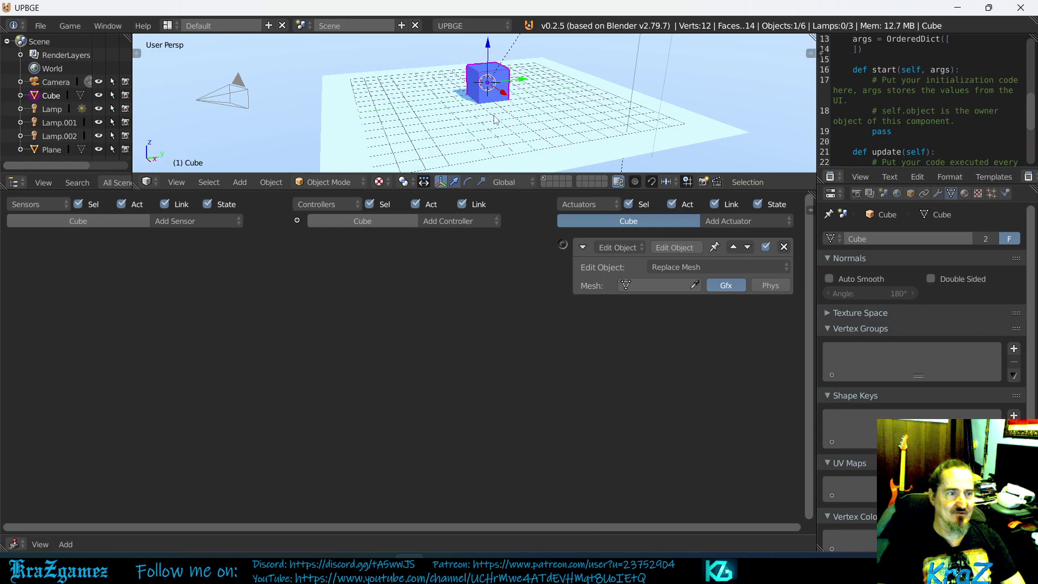
- Enlarge the 3D view and move the cube along the Y axis toward the plane's edge farthest from the camera
left_click_drag(523, 189, 516, 312)
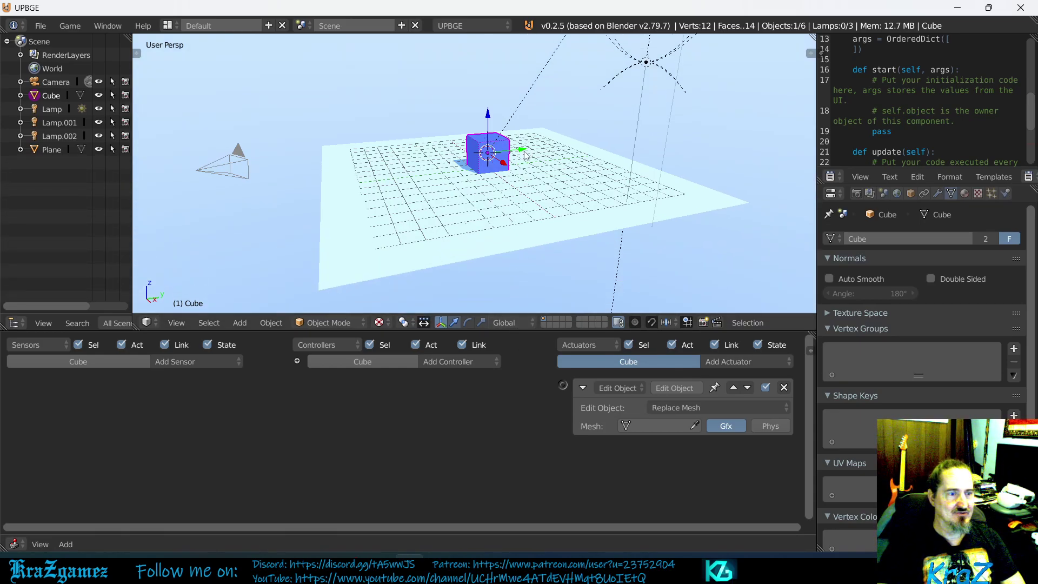
left_click_drag(523, 154, 404, 172)
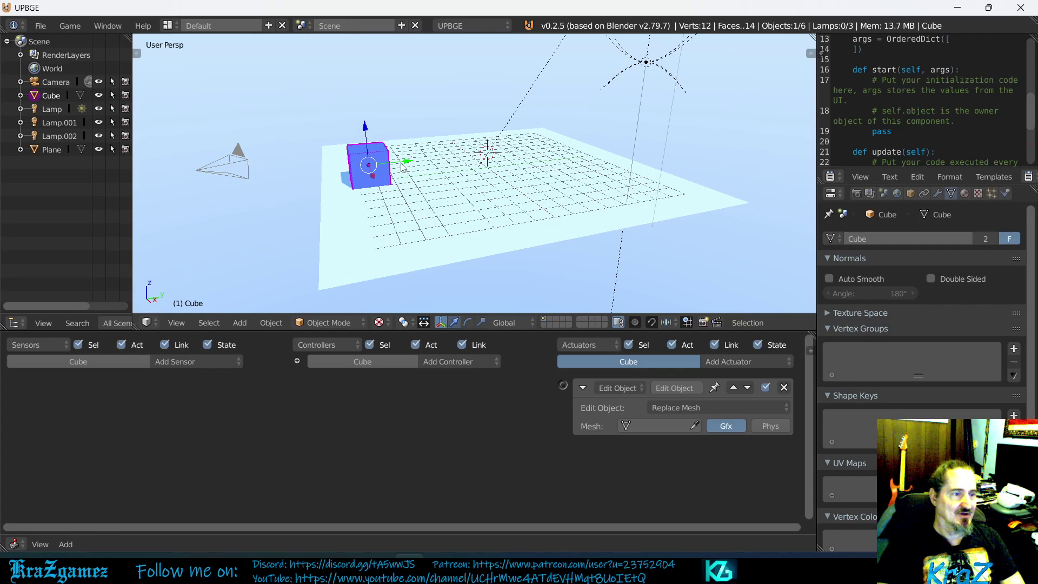
left_click_drag(406, 162, 613, 152)
- Add a Near sensor to the cube and reposition the cube along the Y axis at about 6.4
left_click(177, 361)
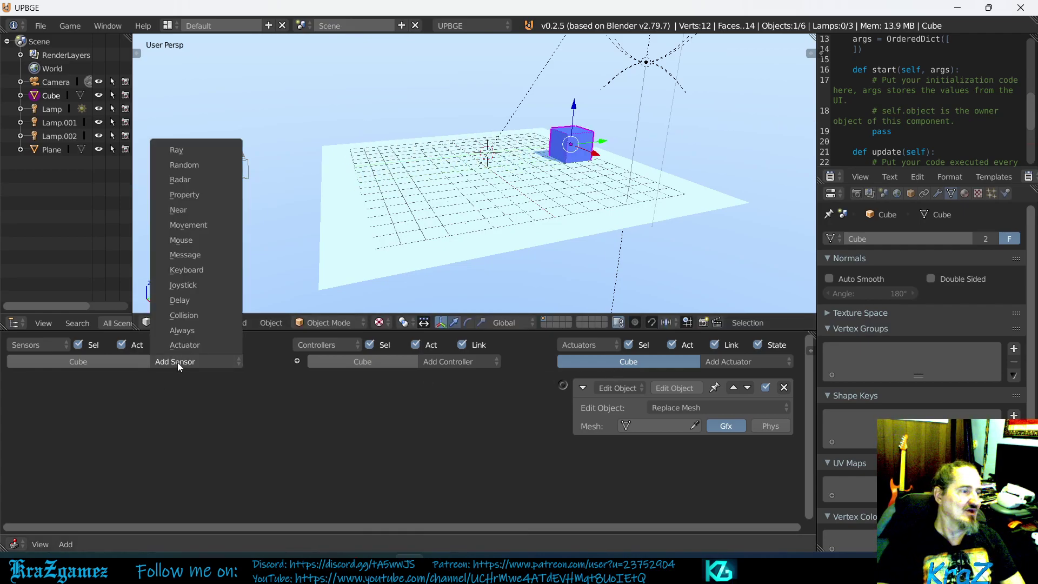
left_click(200, 210)
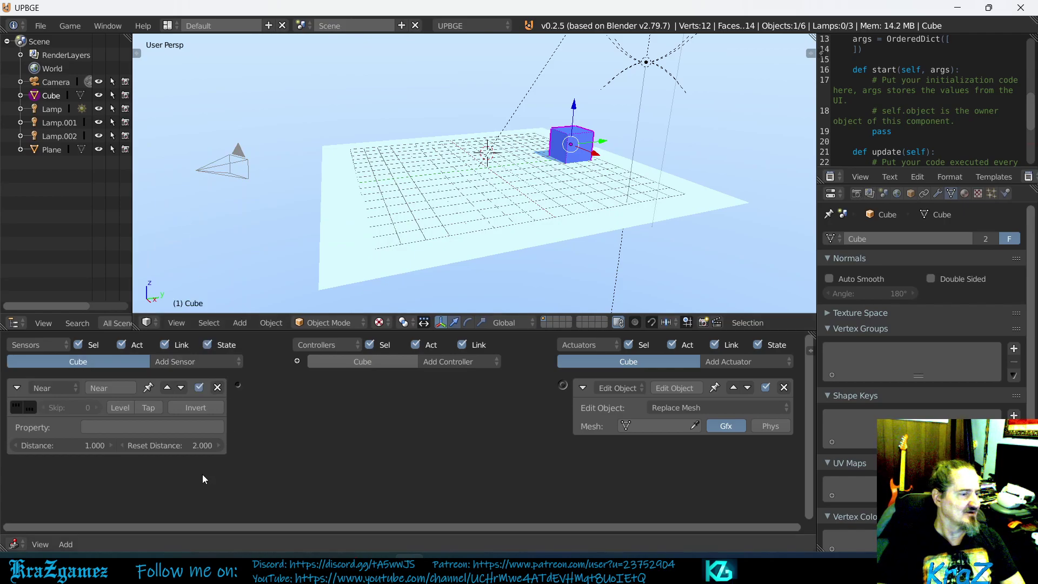
left_click(115, 427)
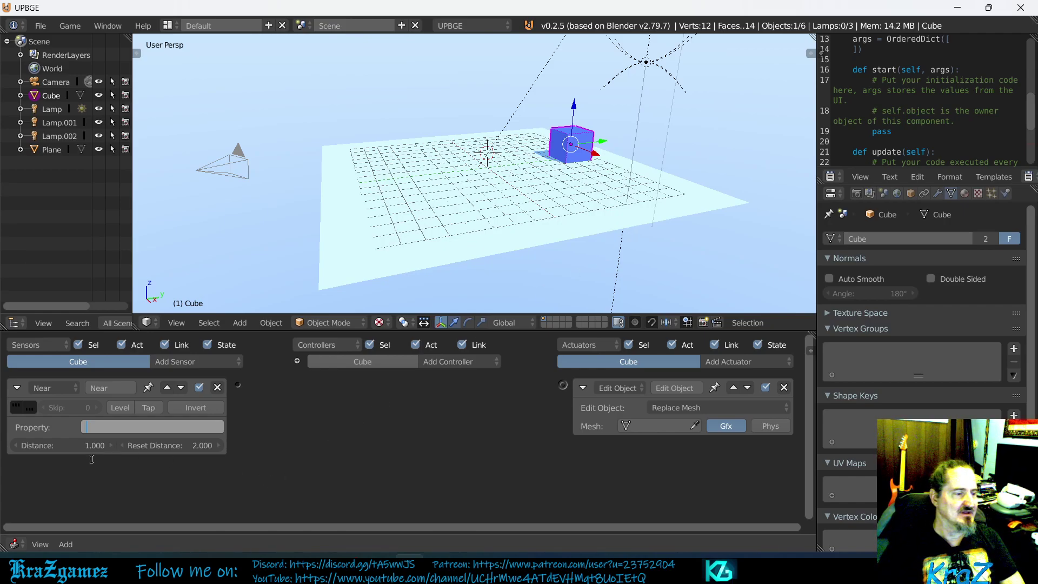
left_click_drag(602, 141, 520, 166)
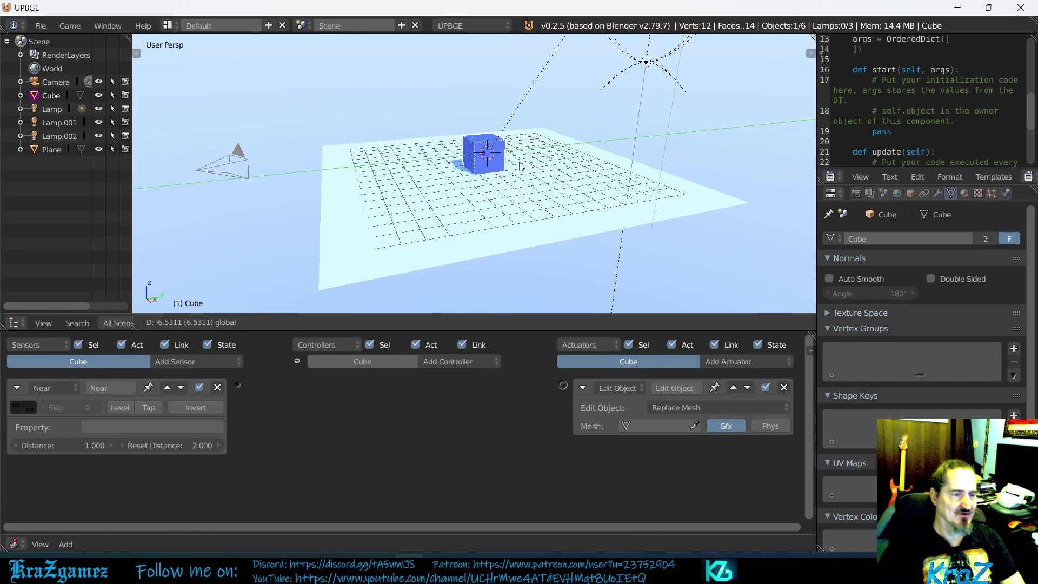
left_click_drag(520, 166, 608, 153)
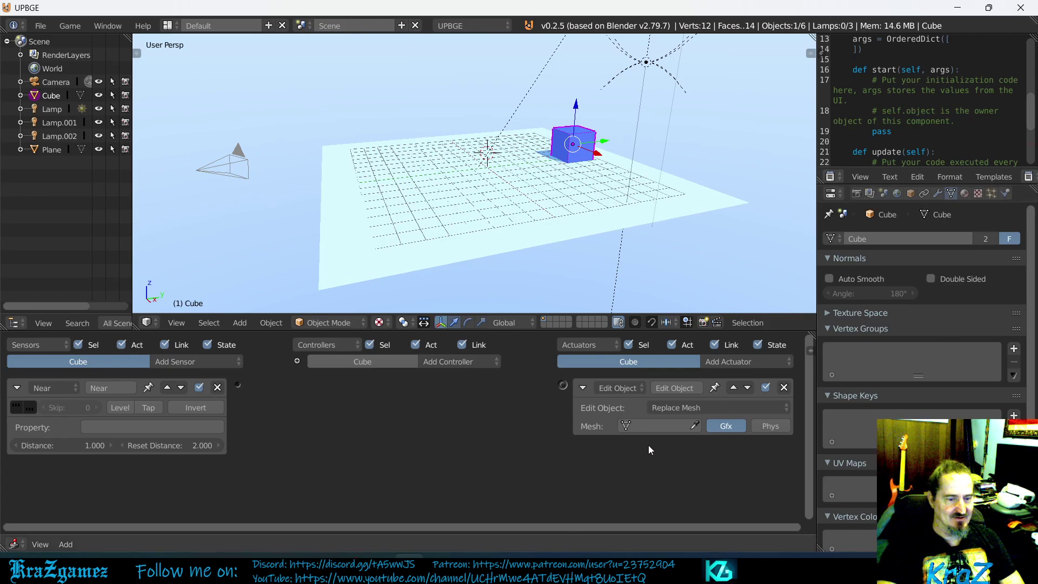
- Change the Edit Object actuator to Track to and pick the Camera as its target object
left_click(696, 409)
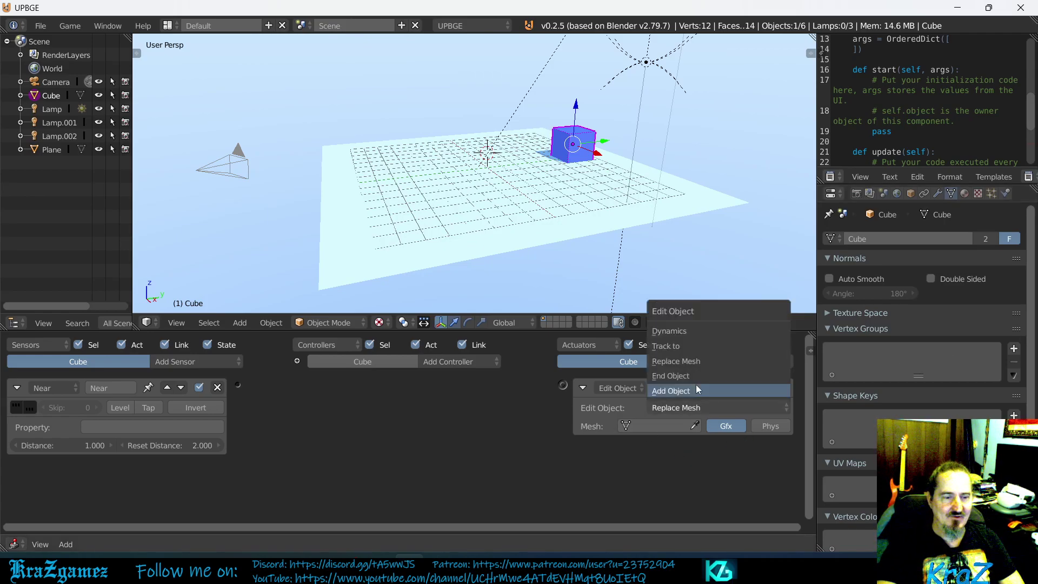
left_click(684, 346)
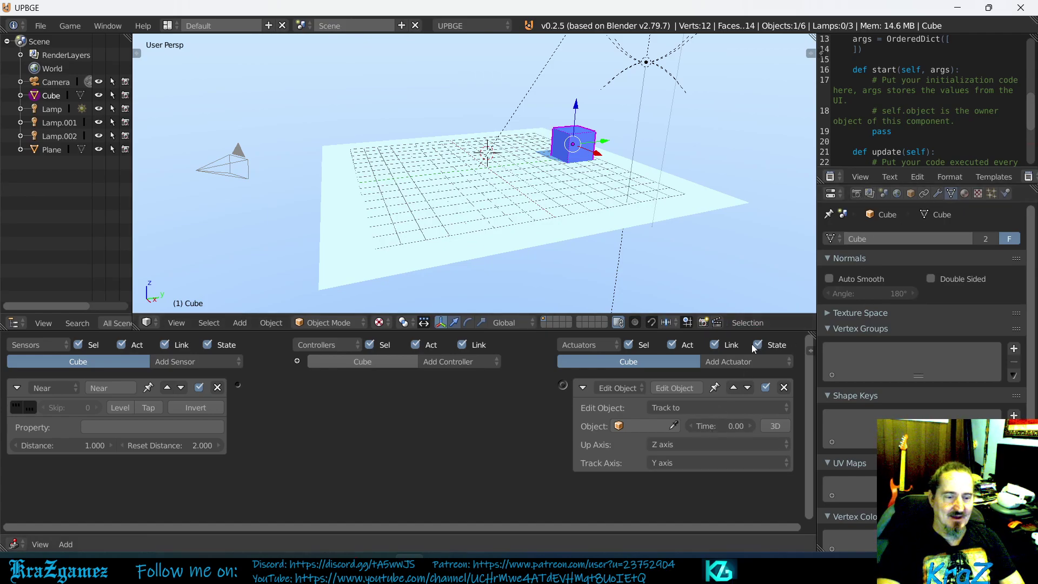
left_click(674, 426)
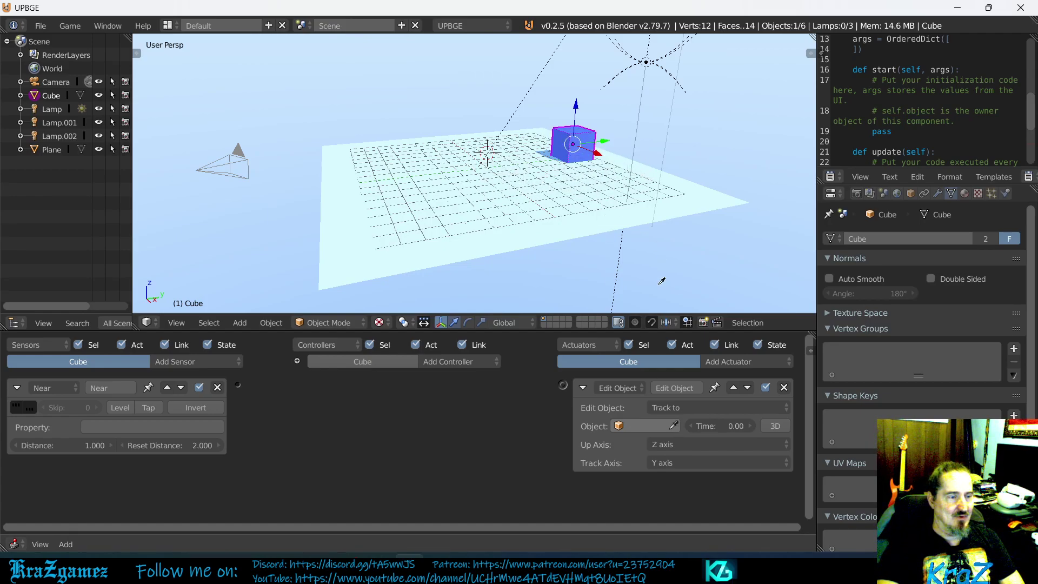
left_click(238, 160)
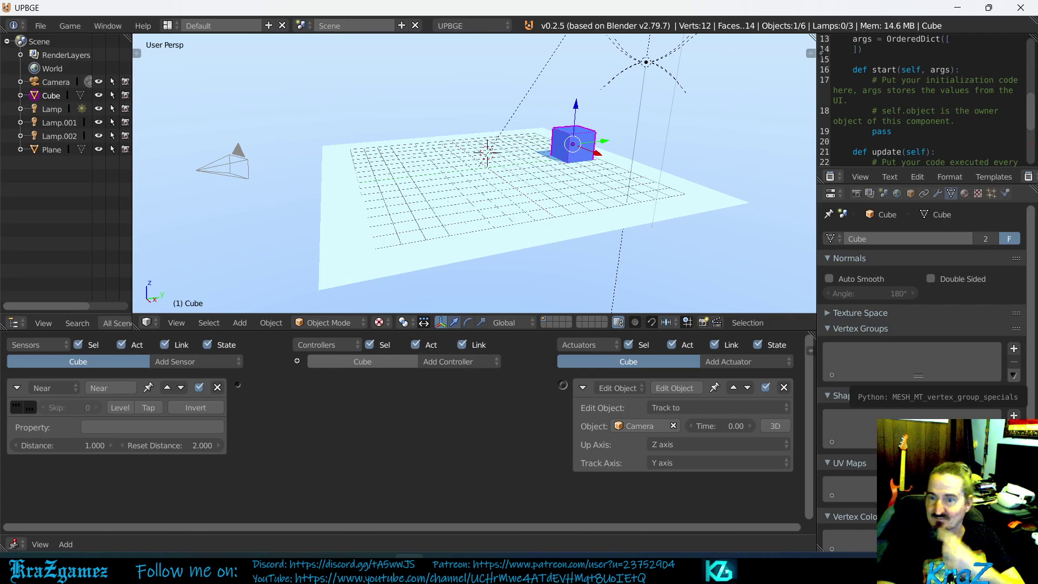
- Examine the cube's object settings down to the Slow Parent option under Relations Extras
left_click(910, 193)
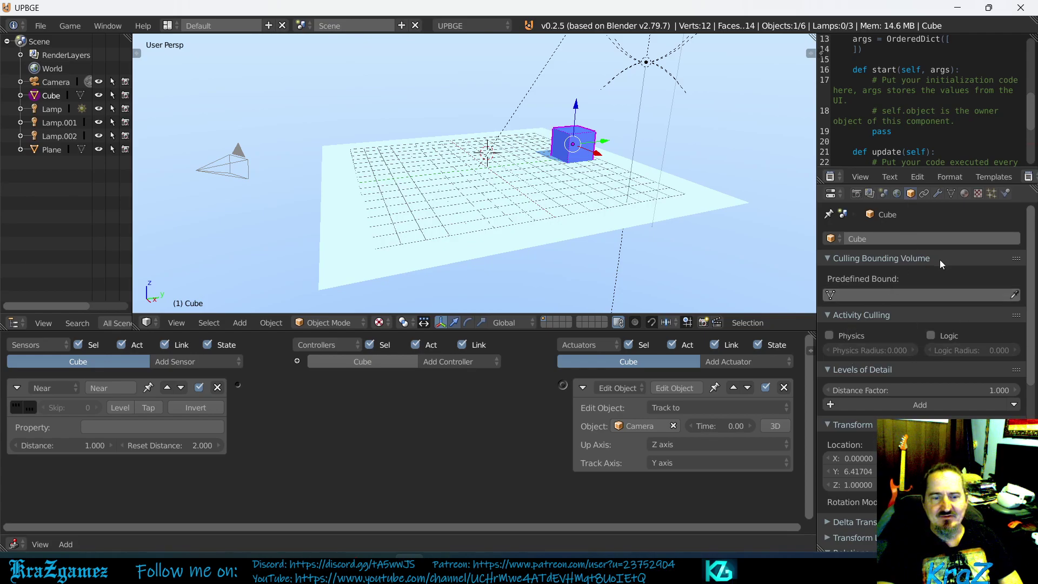
scroll(941, 260, "down", 2)
scroll(988, 288, "down", 4)
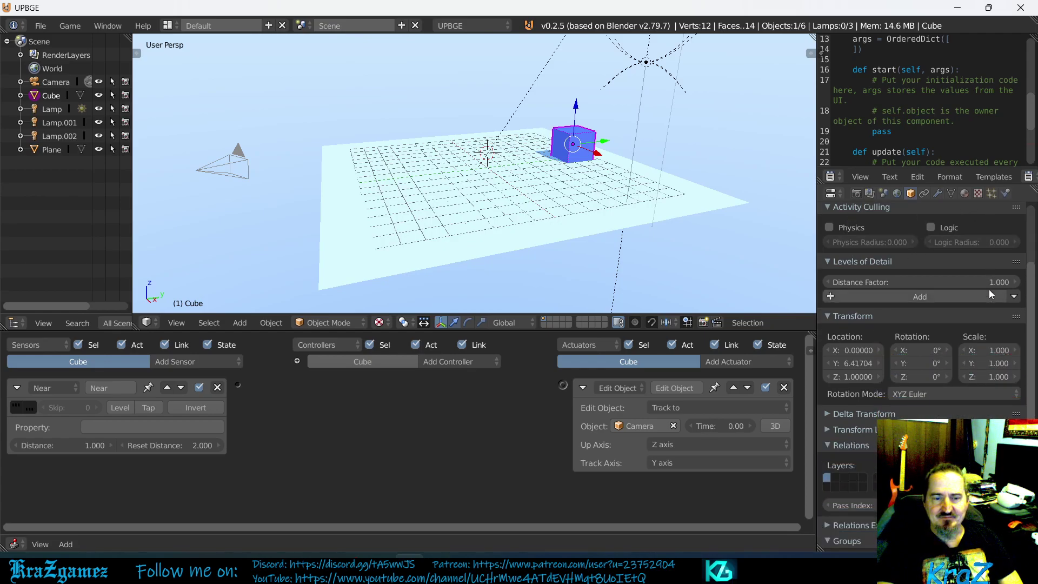
scroll(988, 293, "down", 5)
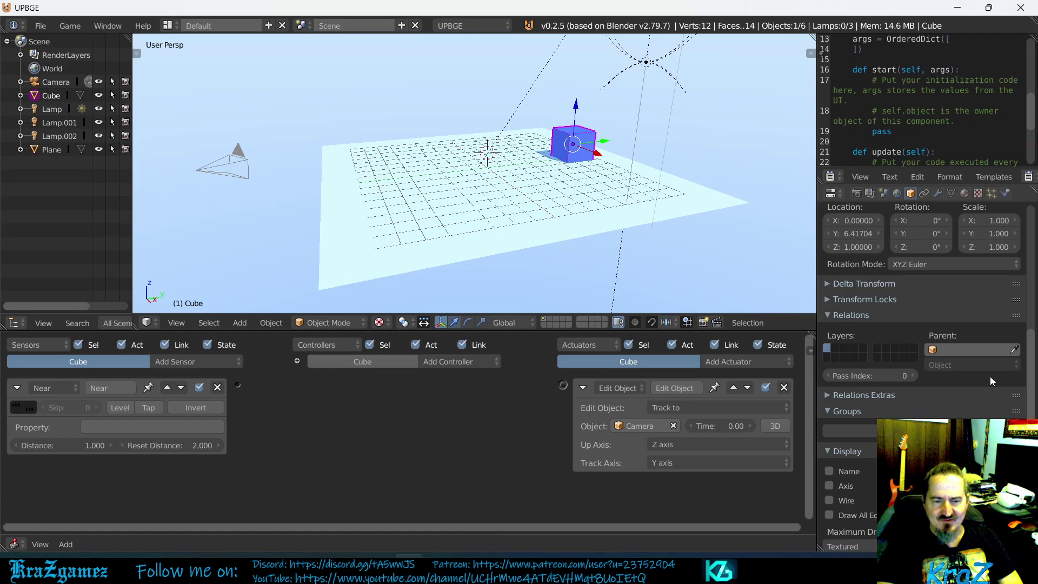
left_click(829, 395)
scroll(936, 399, "down", 1)
scroll(938, 398, "down", 1)
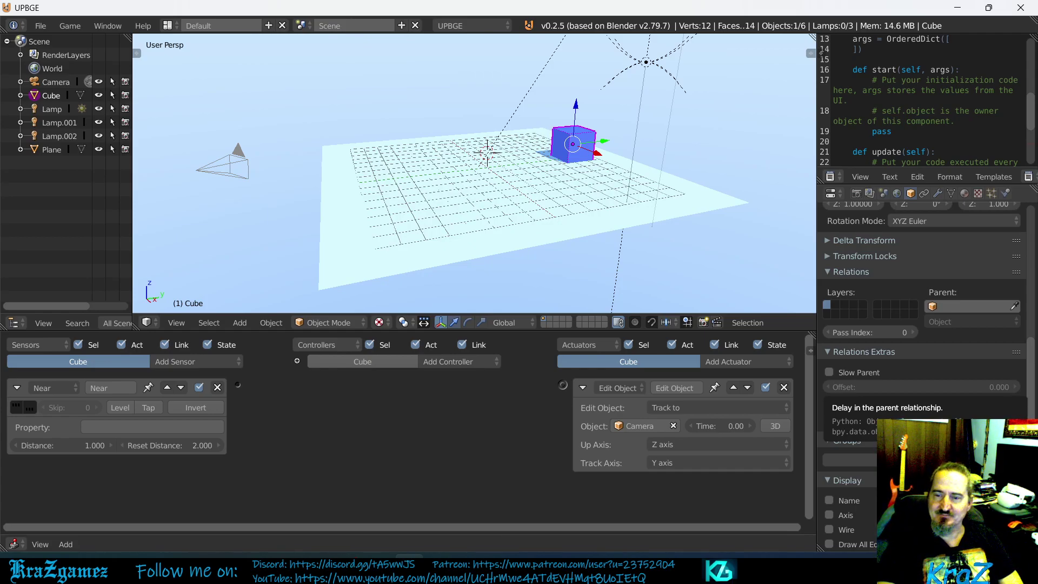
- Change the Edit Object actuator to Dynamics and review its available dynamic operations
left_click(666, 407)
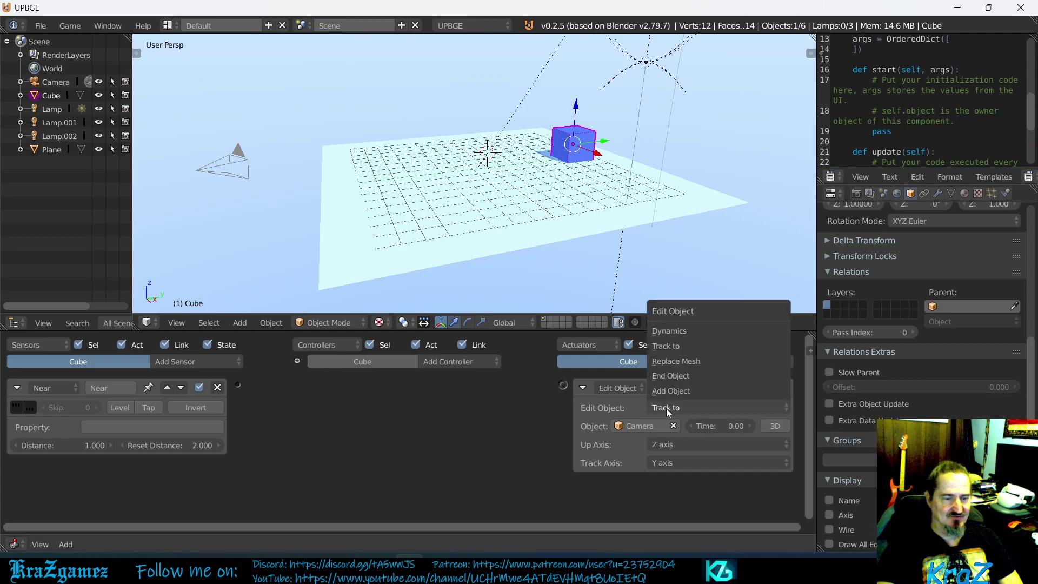
left_click(678, 330)
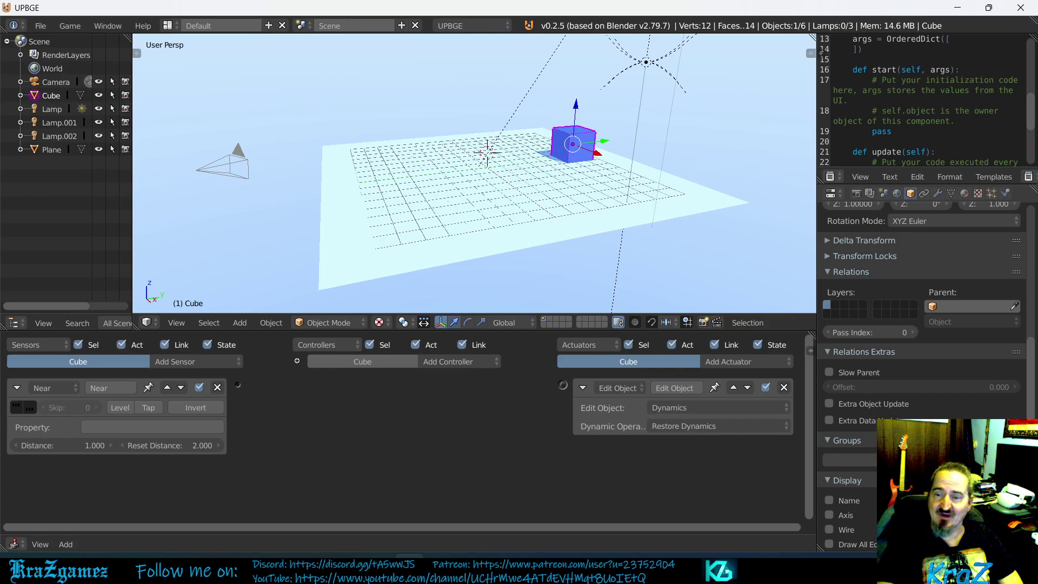
left_click(684, 406)
left_click(686, 405)
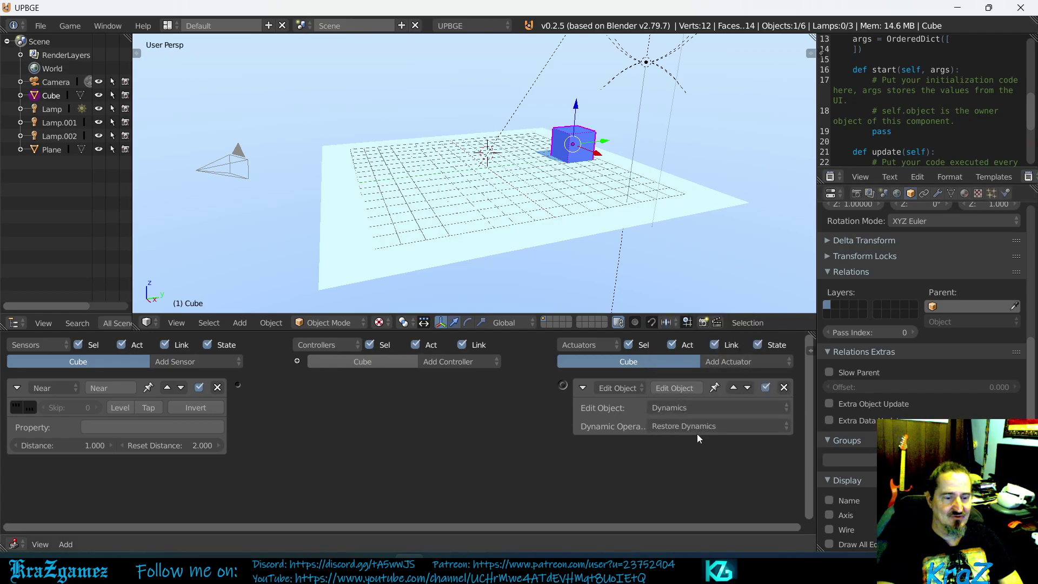
left_click(695, 425)
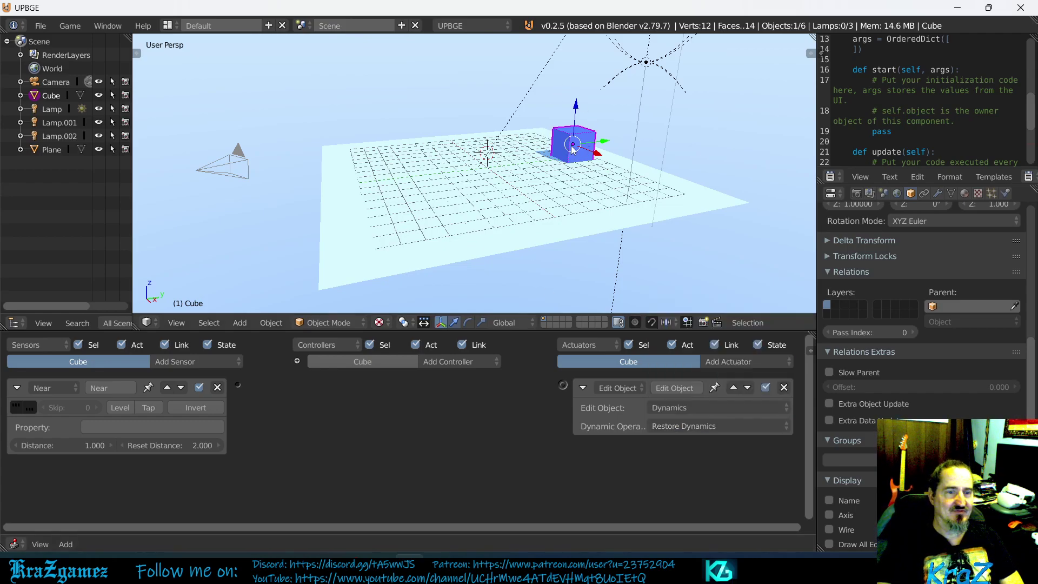
- Set the cube's physics type to Dynamic
left_click(1006, 194)
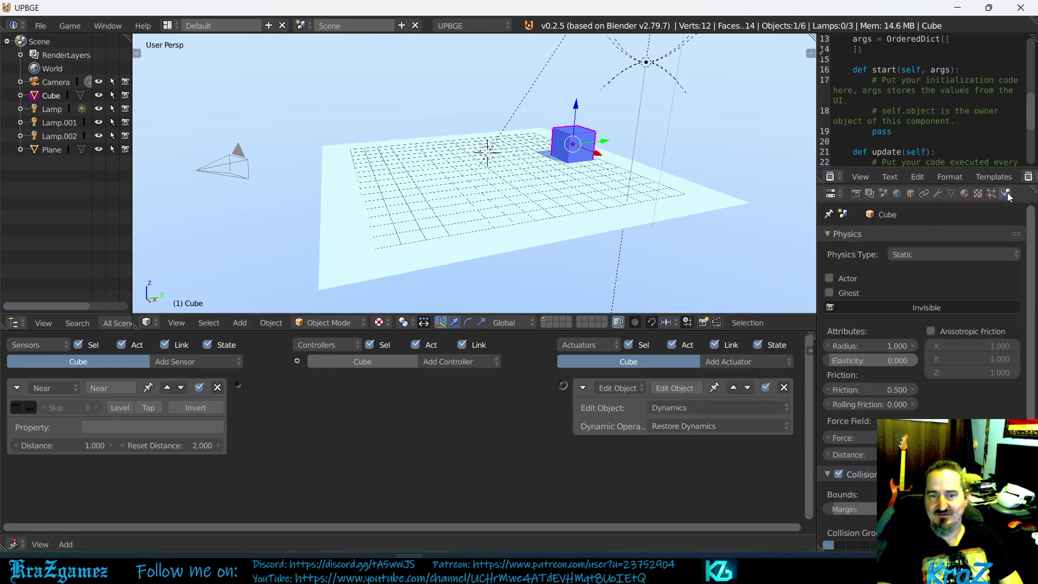
left_click(922, 261)
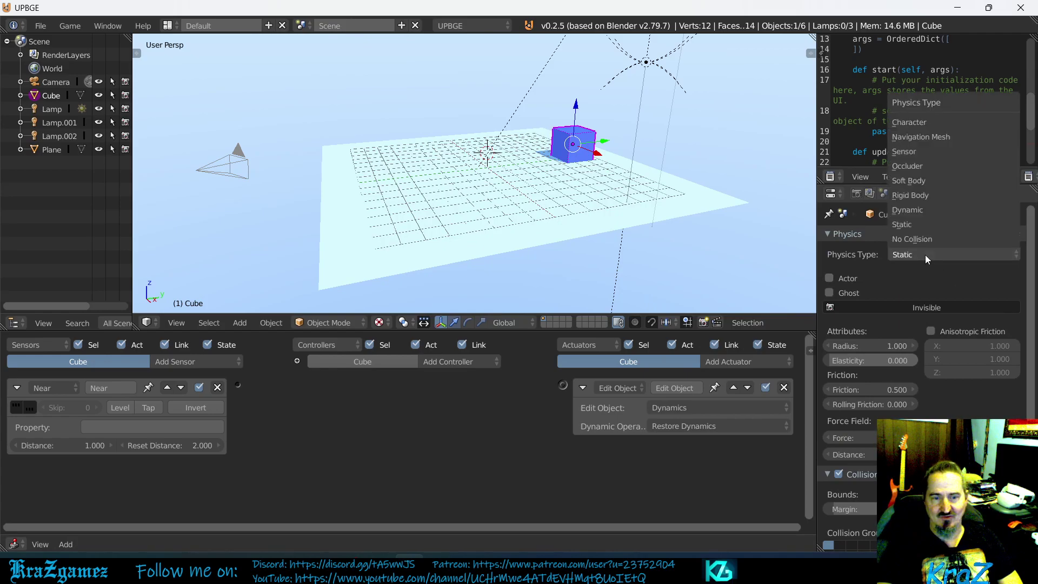
left_click(916, 211)
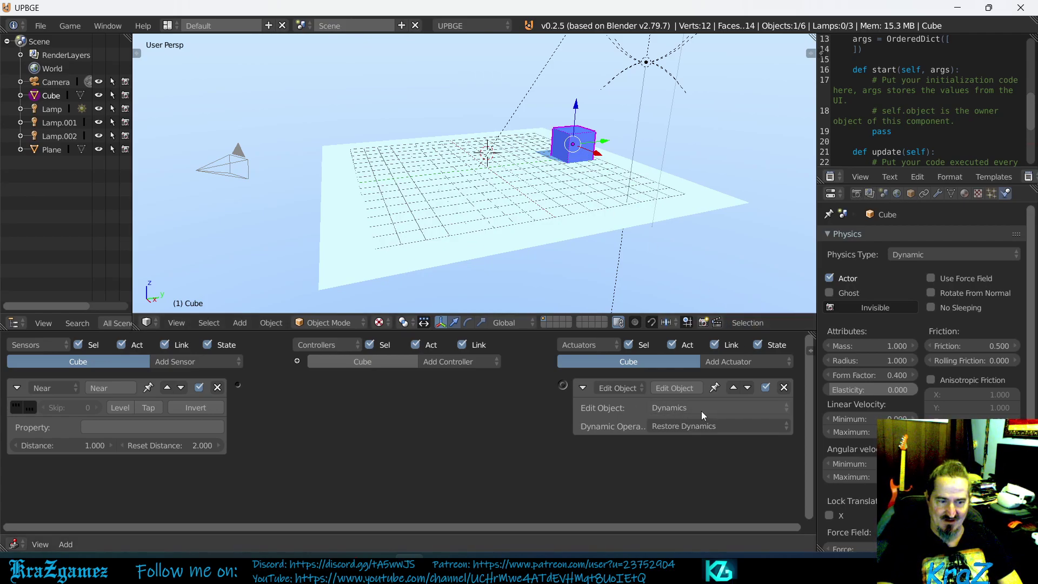
- Set the Edit Object actuator's dynamic operation to Suspend Dynamics
left_click(694, 426)
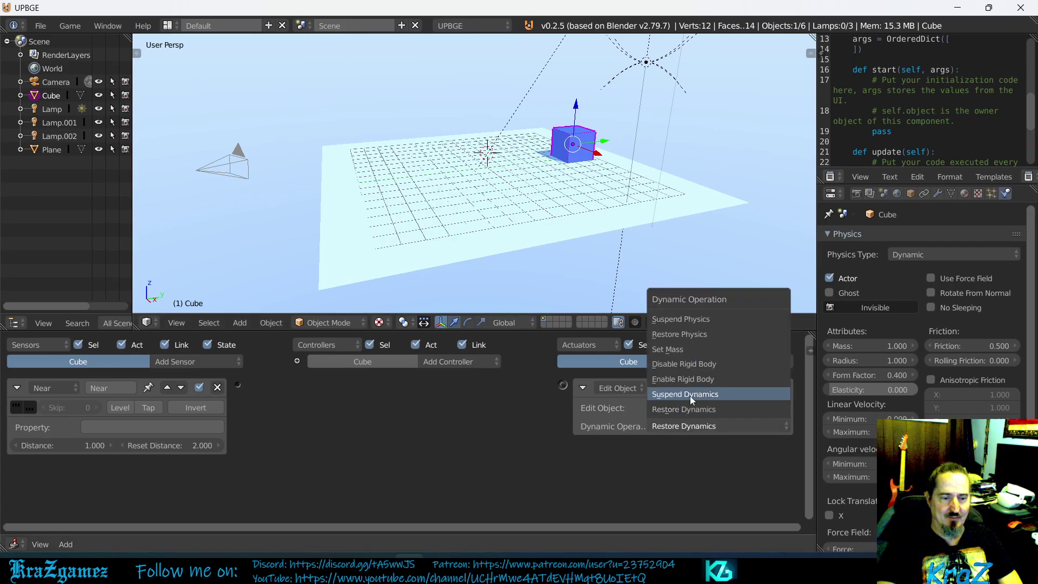
left_click(690, 394)
left_click(700, 428)
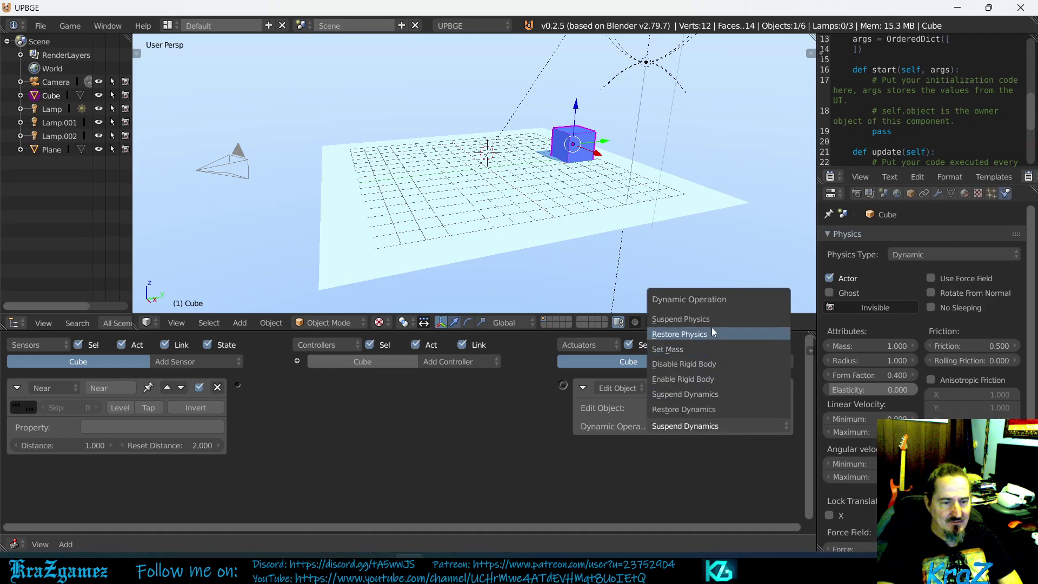
left_click(701, 395)
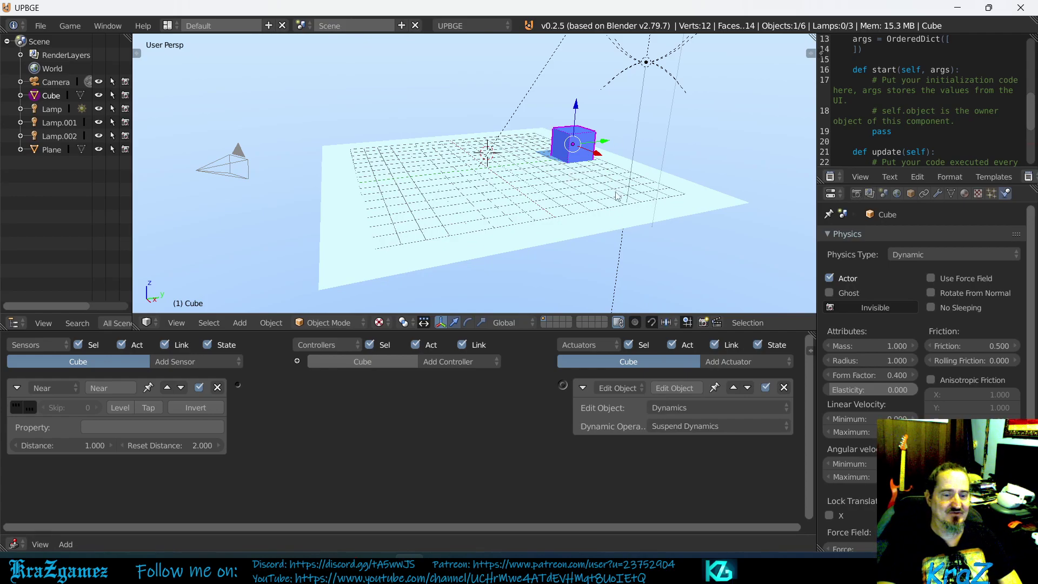
- Set the cube's physics type to Rigid Body and the actuator's dynamic operation to Disable Rigid Body
left_click(916, 255)
left_click(917, 193)
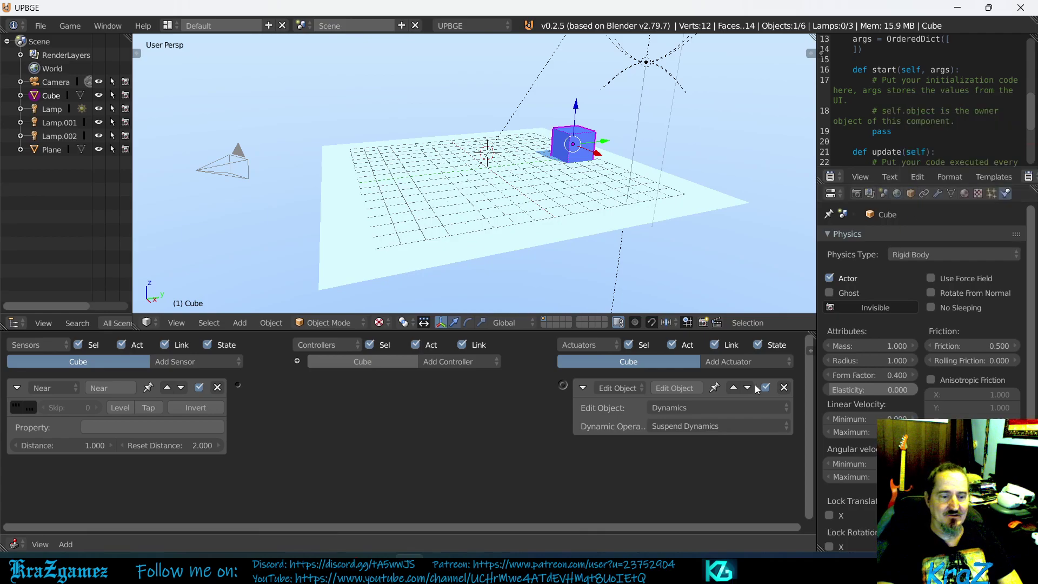
left_click(695, 426)
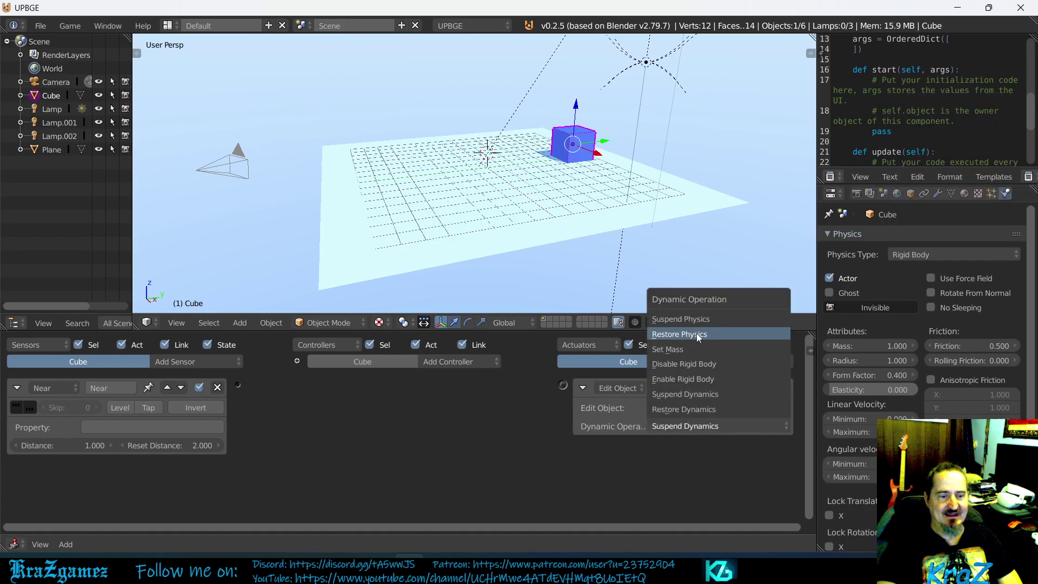
left_click(698, 364)
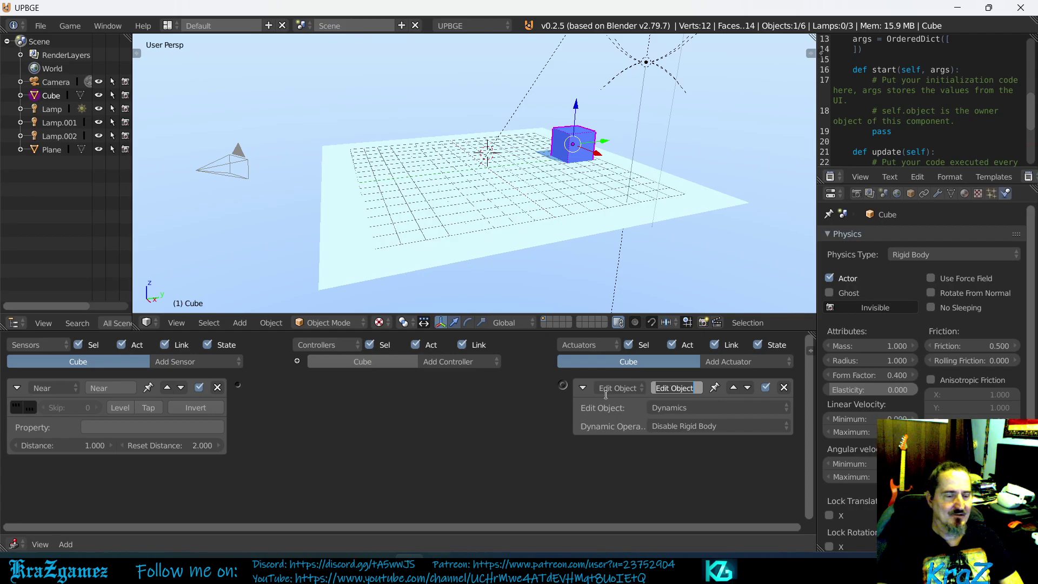
- Delete the Edit Object actuator from the cube, leaving its name as it is
key("Return")
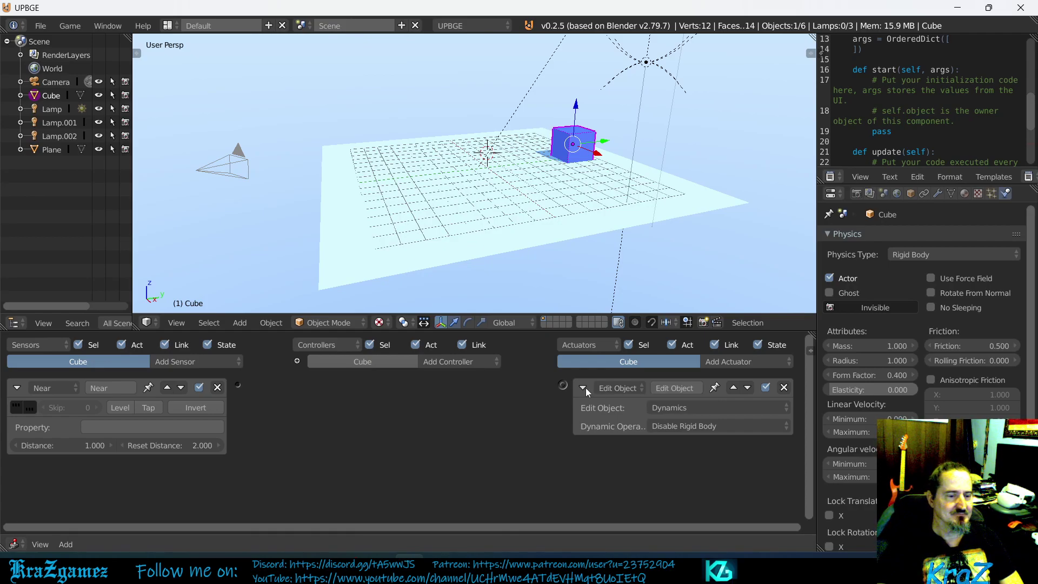
left_click(783, 387)
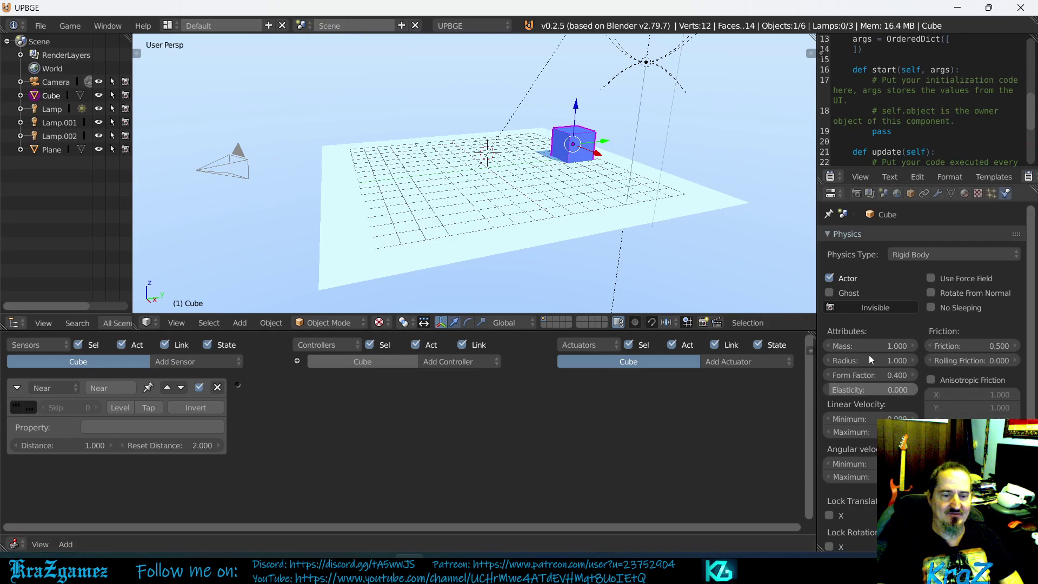
- Delete the Near sensor from the cube and add a Message actuator
left_click(216, 387)
left_click(744, 361)
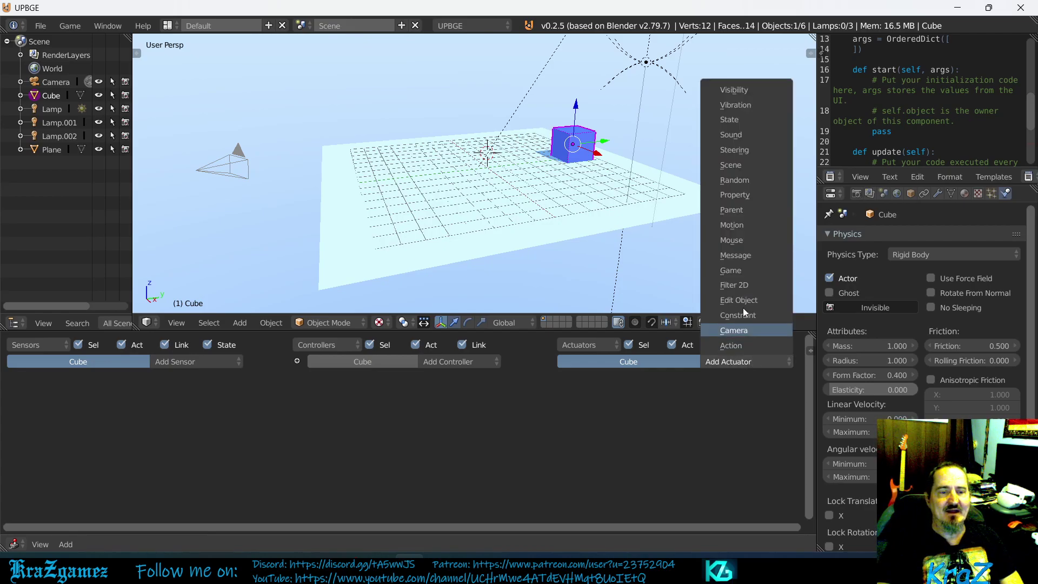
left_click(747, 255)
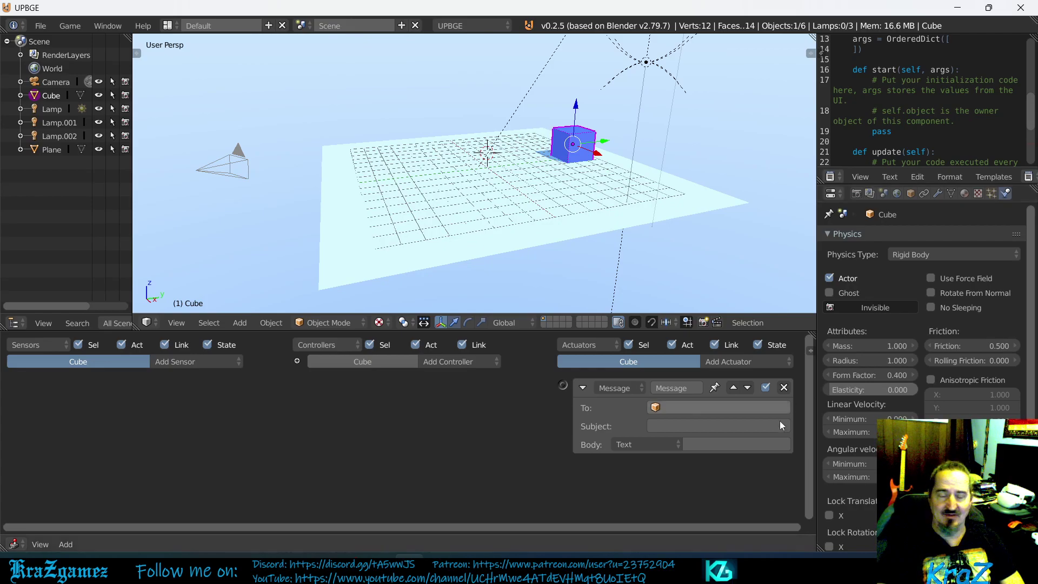
- Examine the Message actuator's To, Subject and Body fields and the available body types, leaving them unchanged
left_click(678, 407)
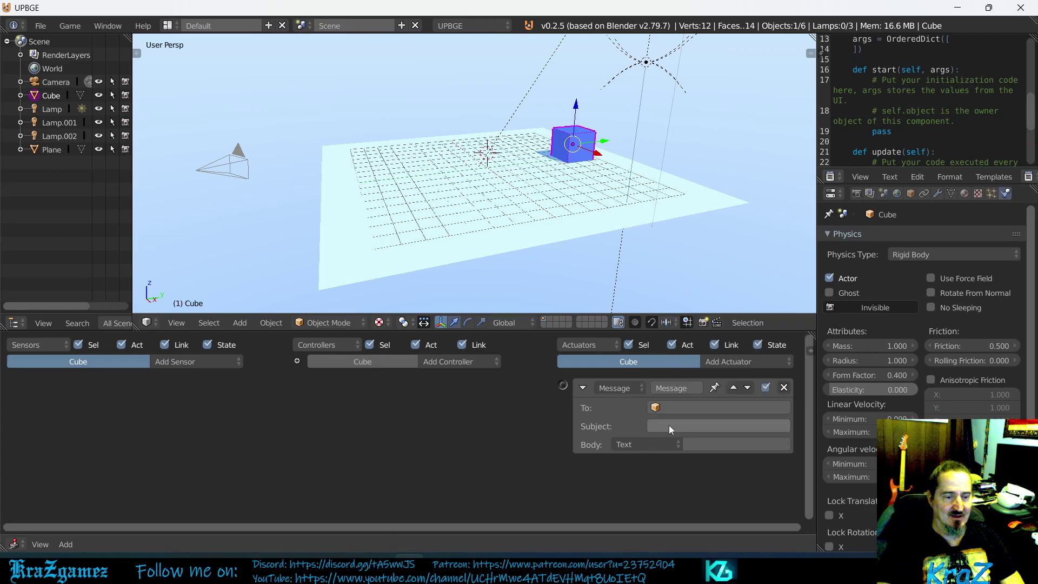
left_click(669, 424)
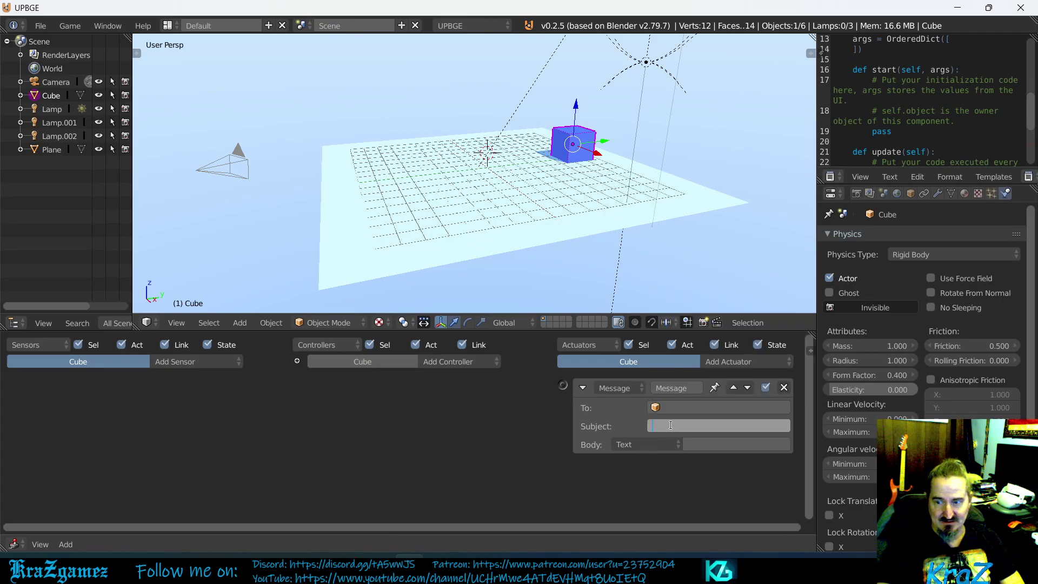
left_click(722, 444)
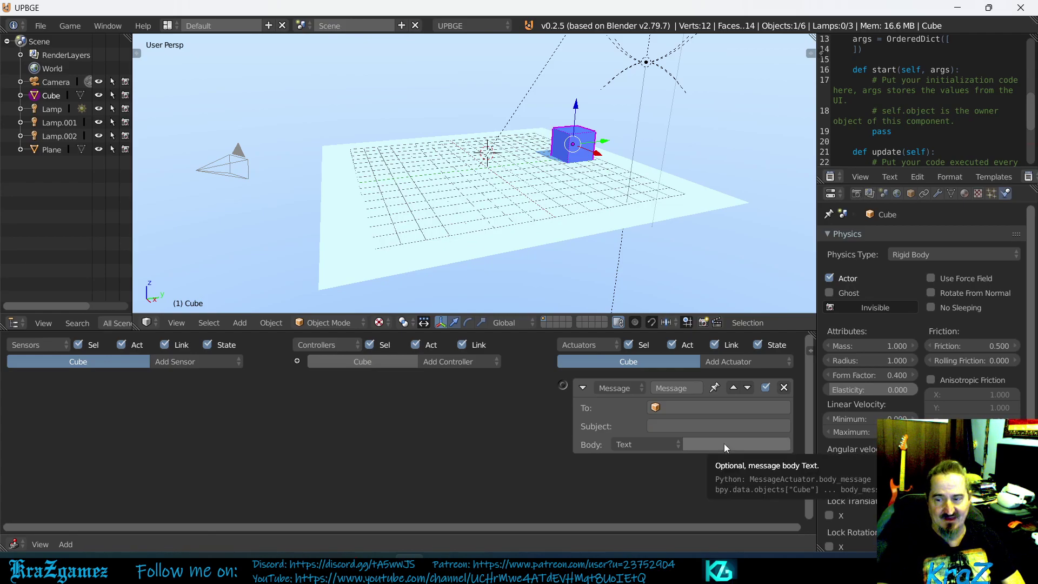
left_click(673, 444)
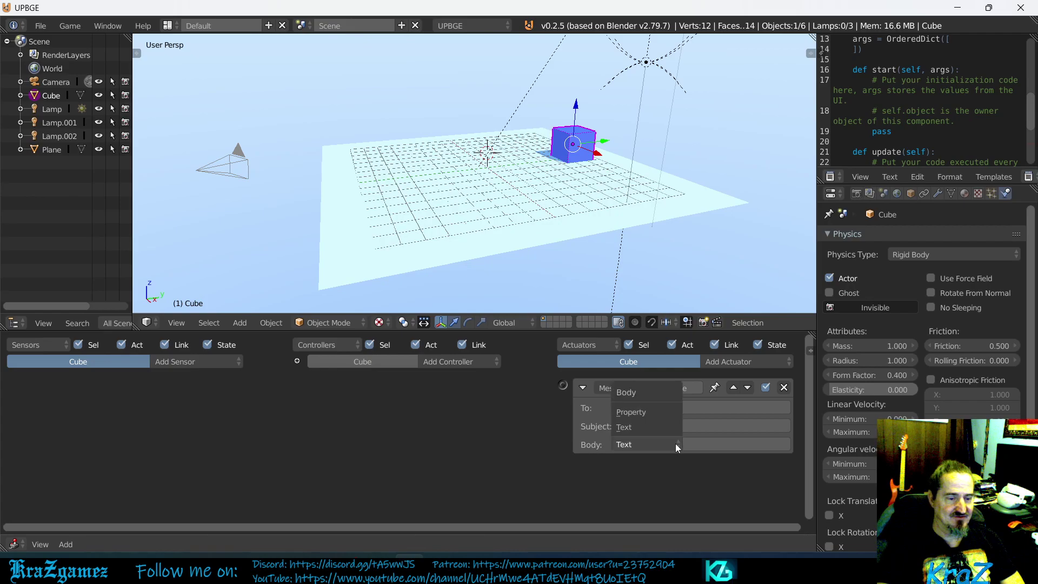
left_click(651, 447)
left_click(651, 447)
left_click(653, 443)
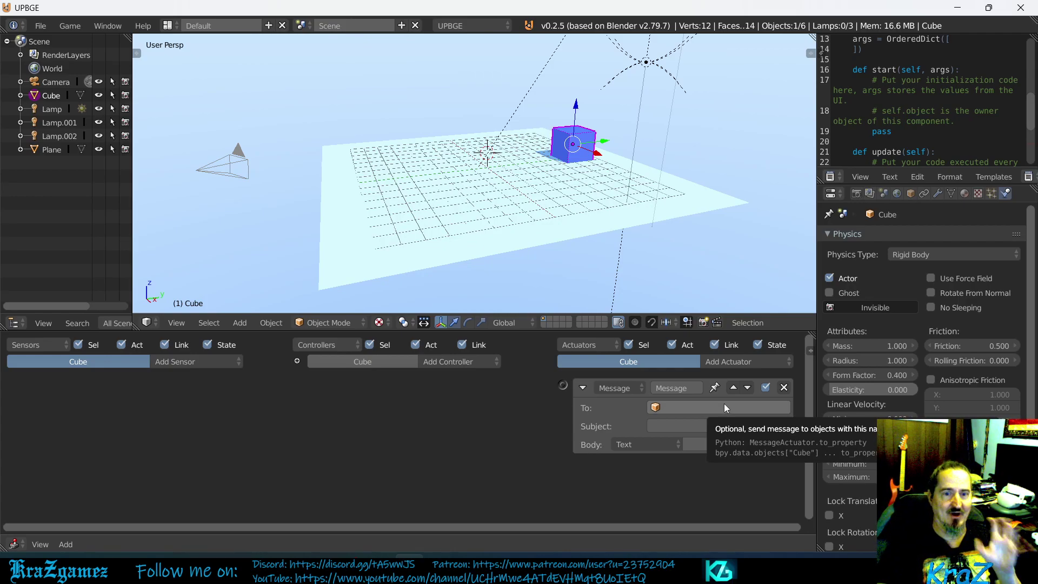
left_click(677, 423)
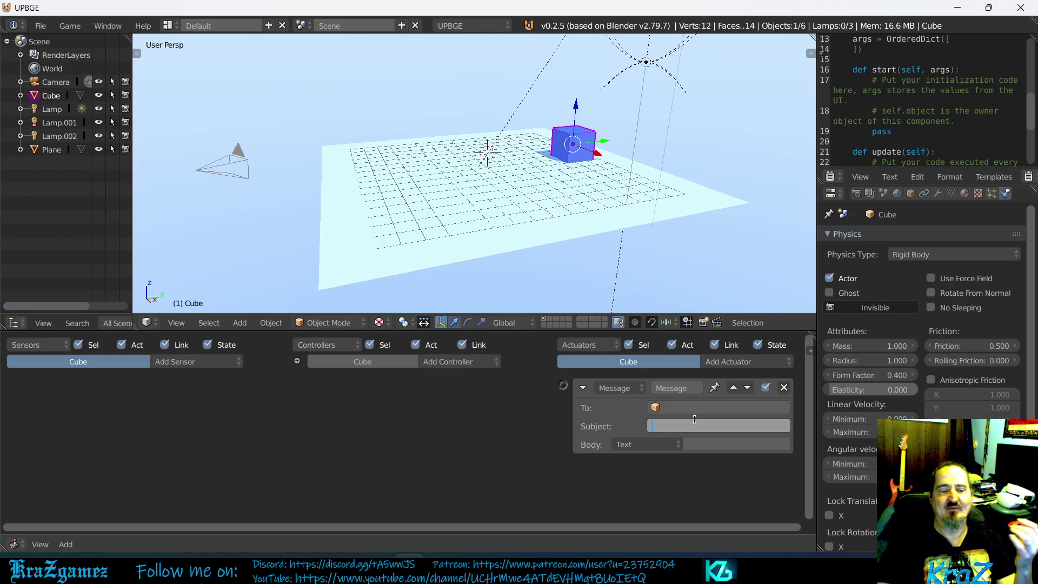
left_click(686, 409)
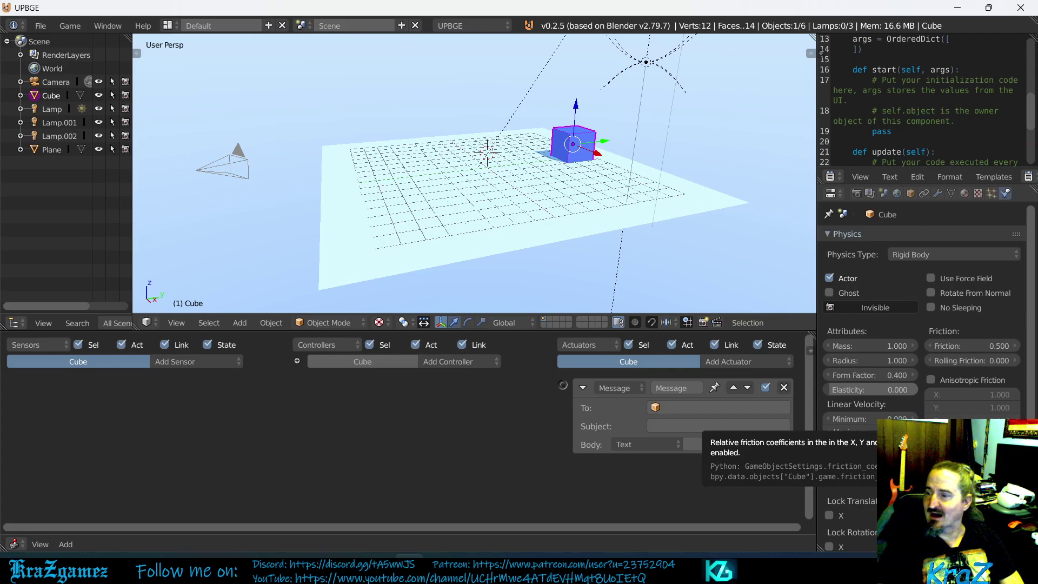
- Add a Message sensor to the cube with the subject HELLO
left_click(169, 361)
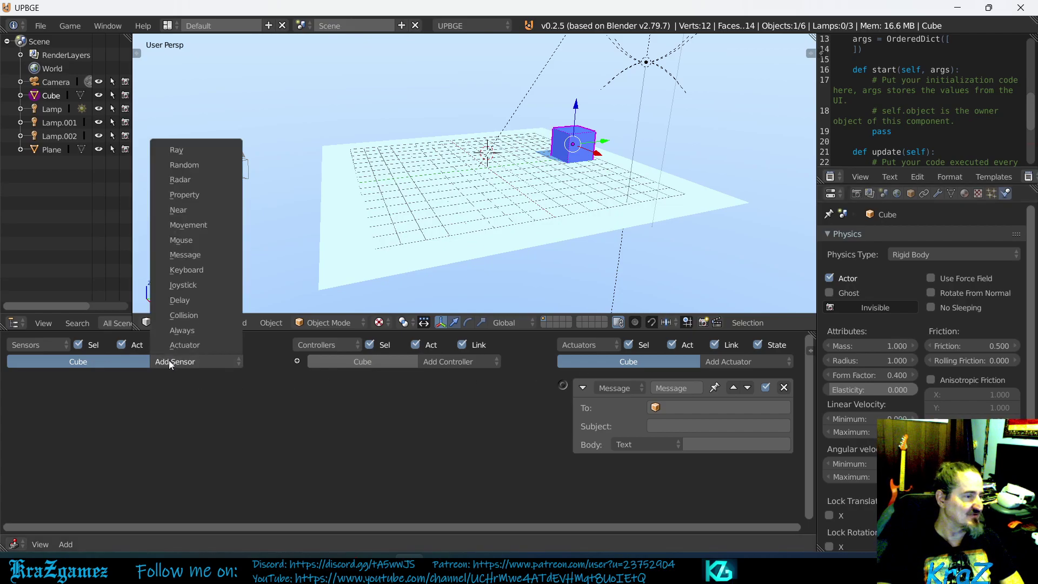
left_click(199, 258)
left_click(106, 426)
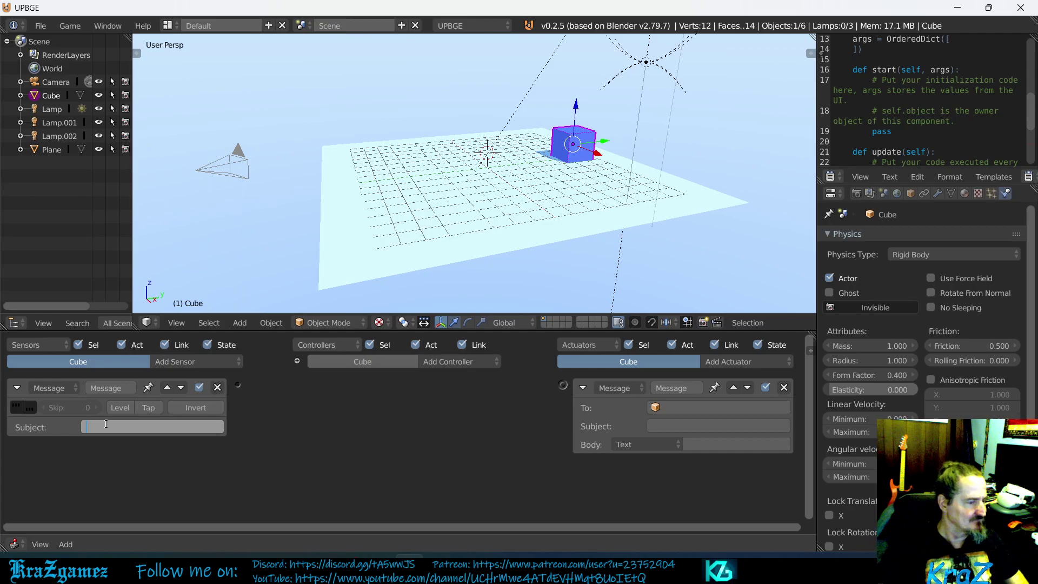
type("HELLO")
key("Return")
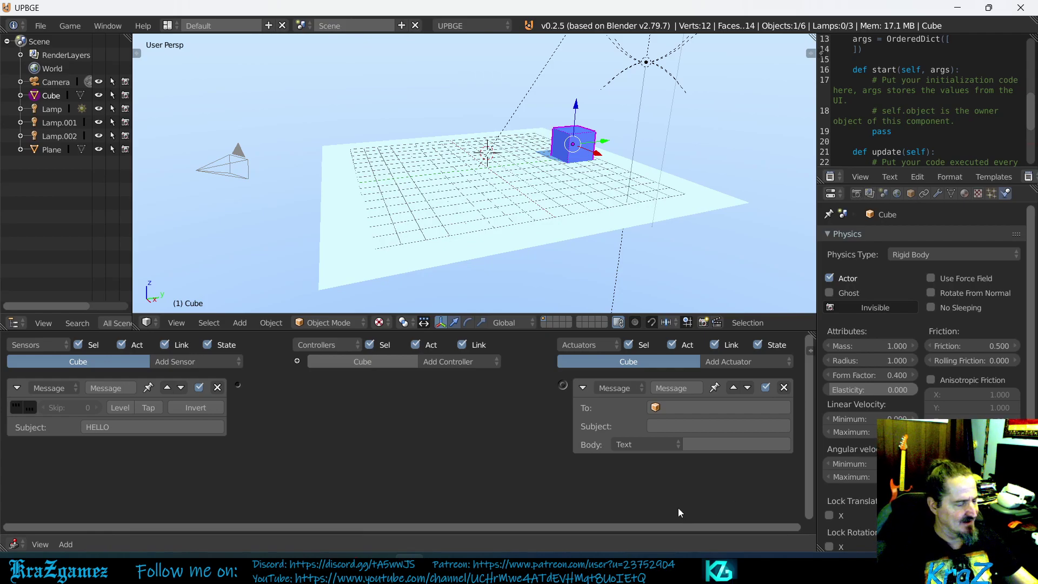
- Set the subject of both the Message sensor and the Message actuator to lowercase hello
left_click(121, 426)
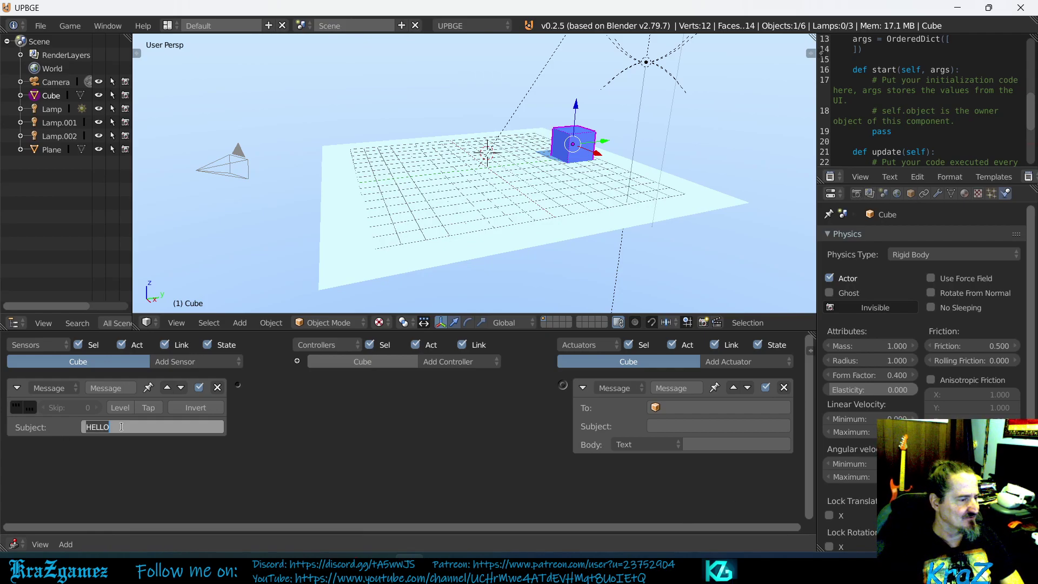
type("hello")
key("Return")
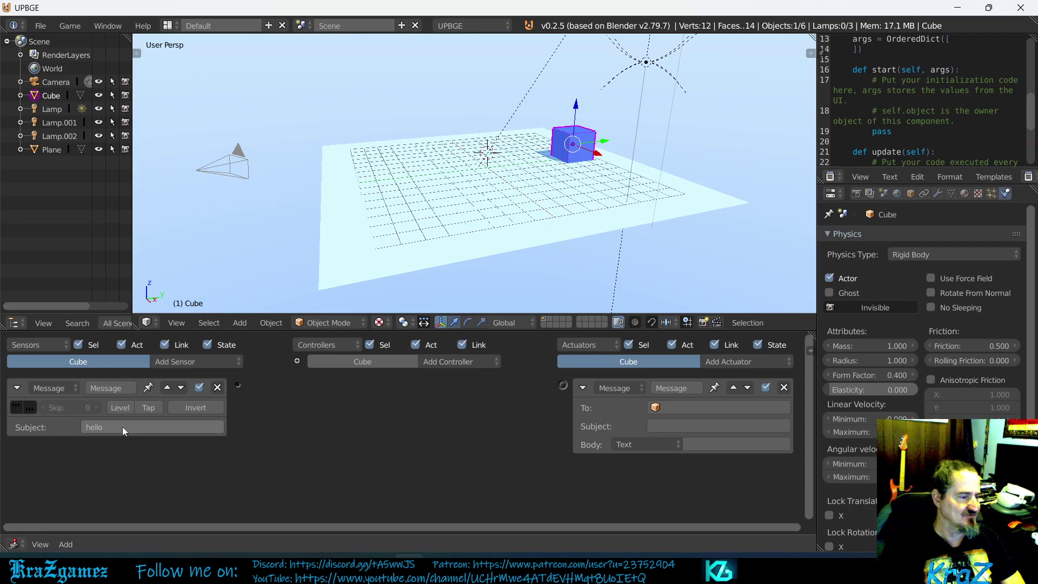
left_click(670, 426)
type("hello")
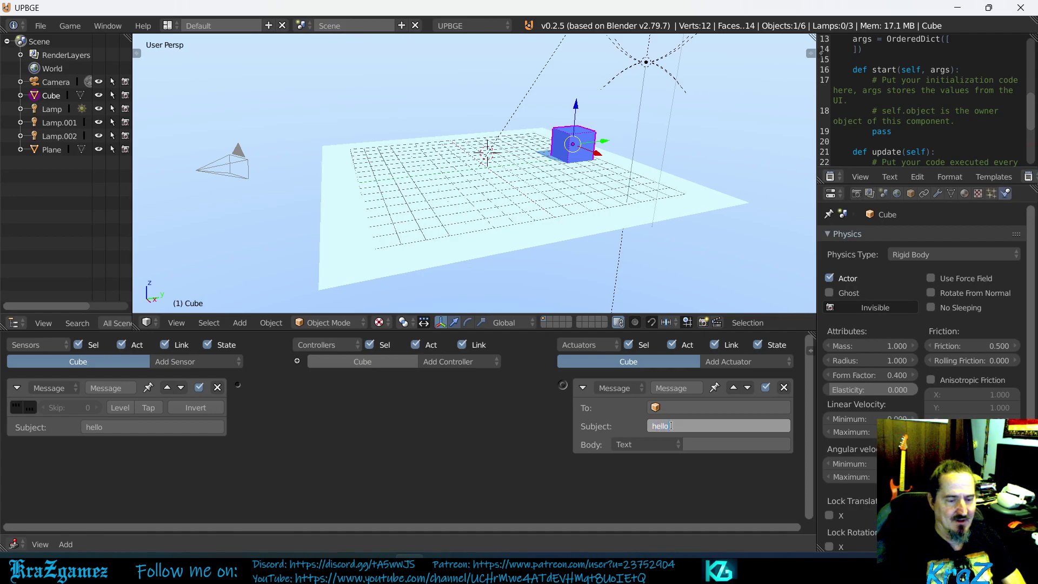
key("Return")
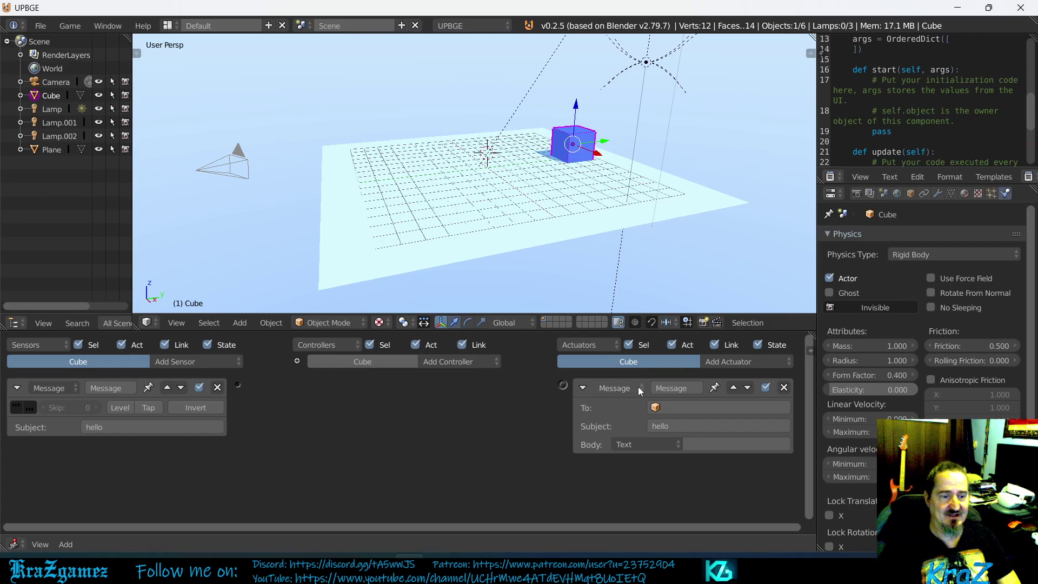
- Add an Action actuator to the cube and link the Message sensor to it
left_click(732, 360)
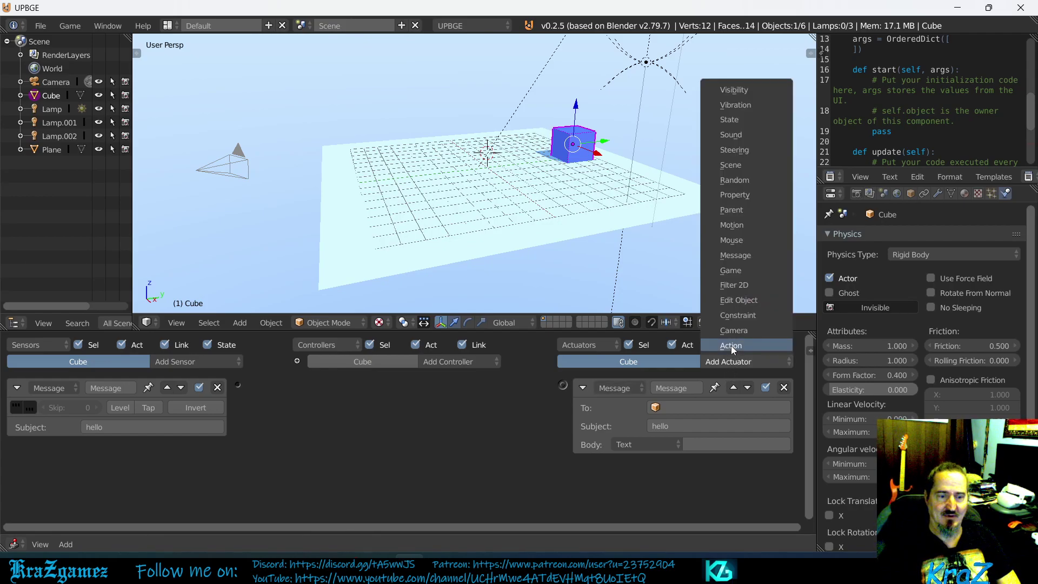
left_click(730, 345)
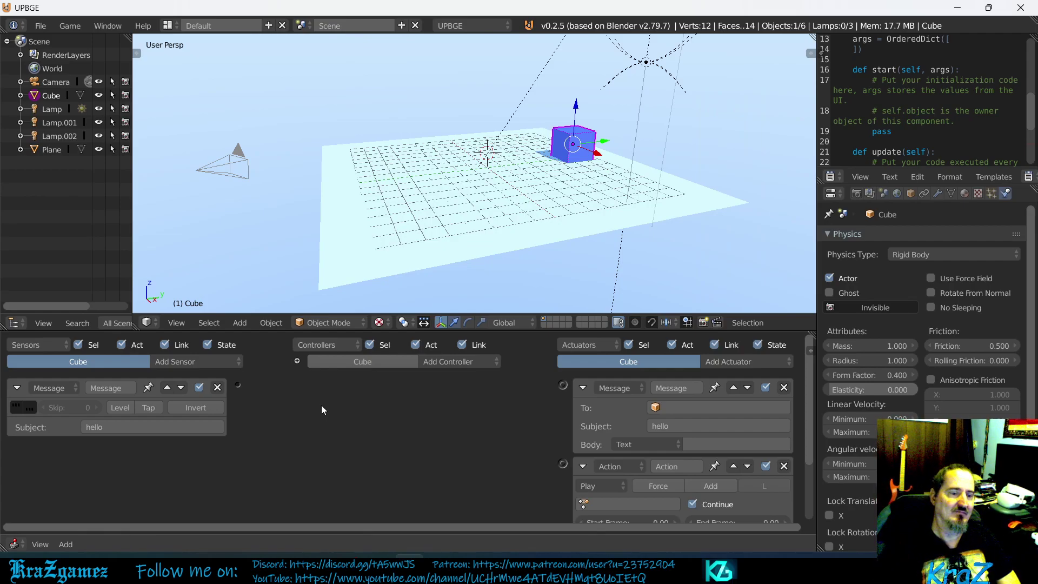
left_click_drag(239, 385, 563, 463)
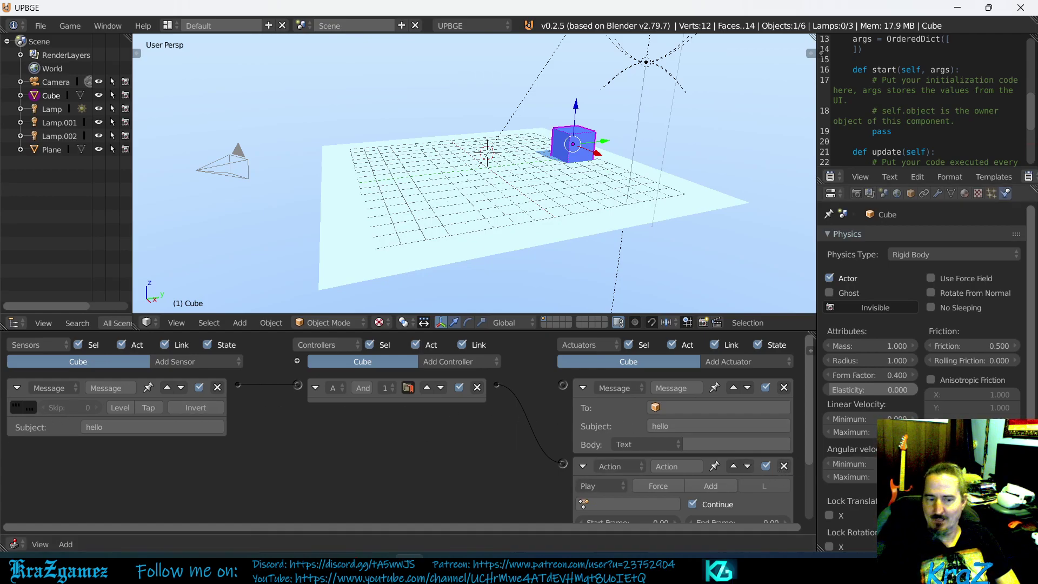
- Delete the Action actuator, the And controller and the Message actuator from the cube
left_click(784, 465)
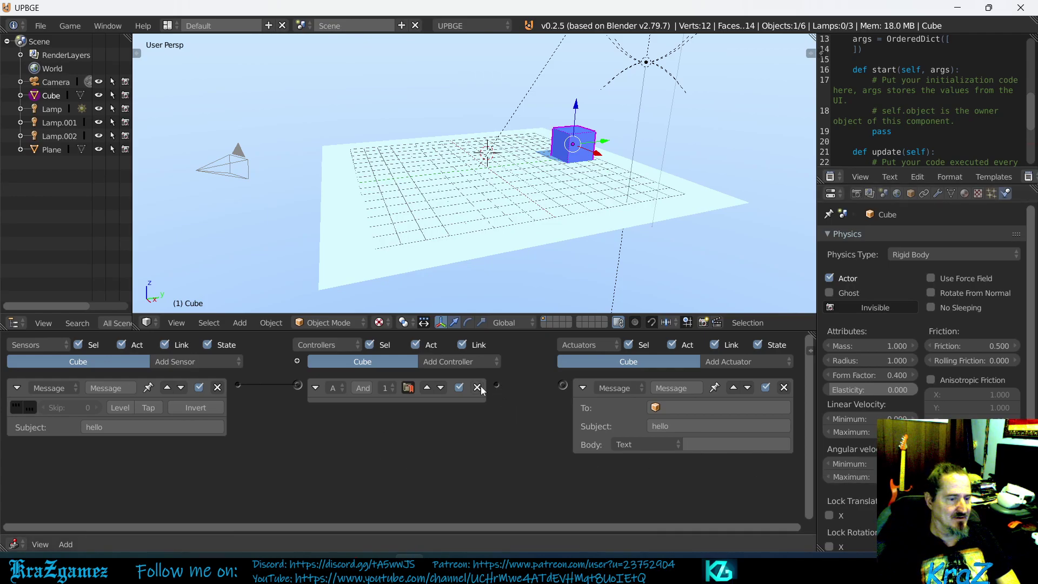
left_click(477, 387)
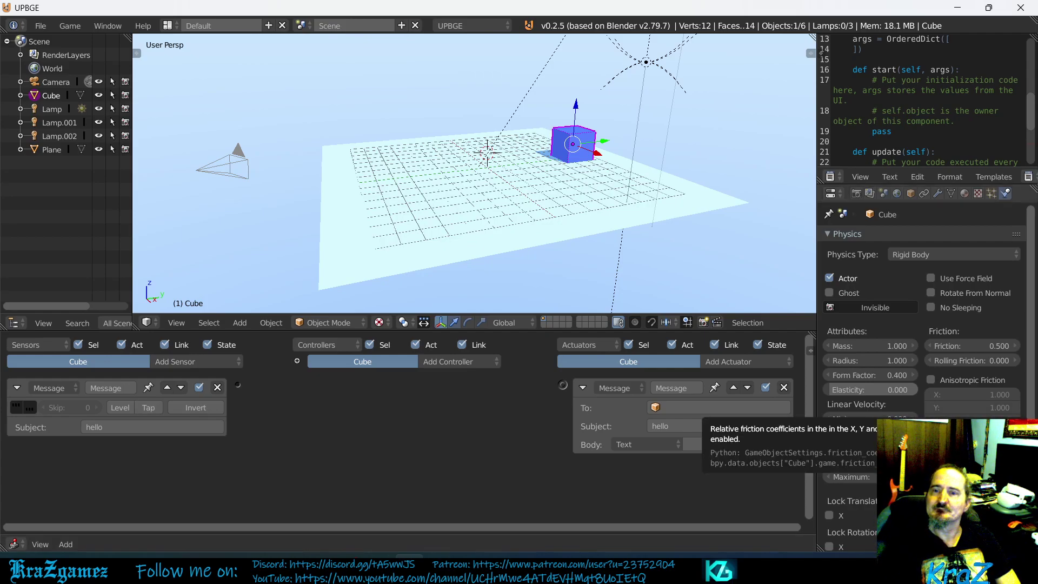
left_click(784, 388)
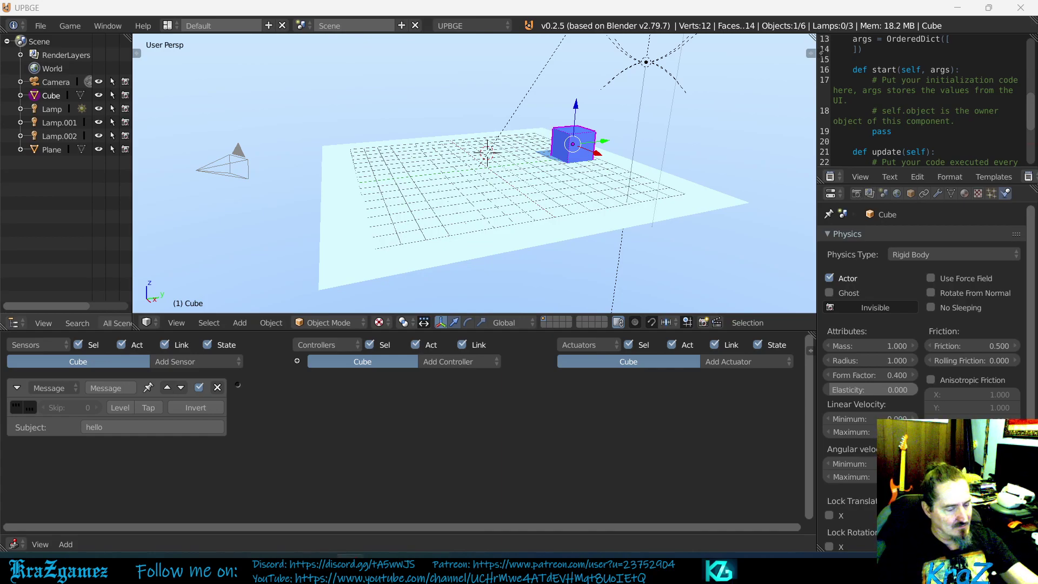
- Check the Motion section of the logic bricks PDF in Acrobat Reader, return to UPBGE and add a Motion actuator to the cube
key("alt+Tab")
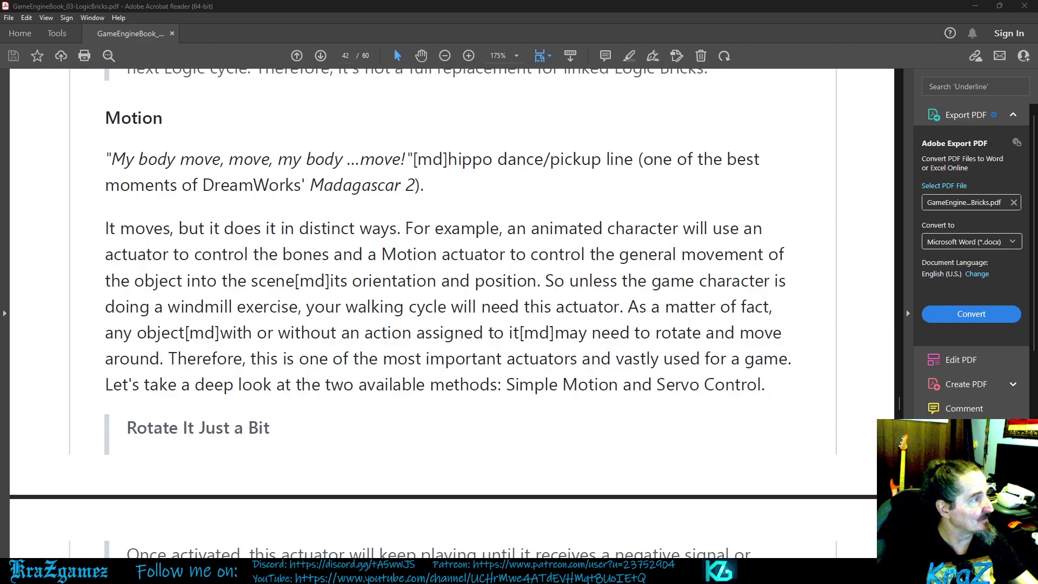
key("alt+Tab")
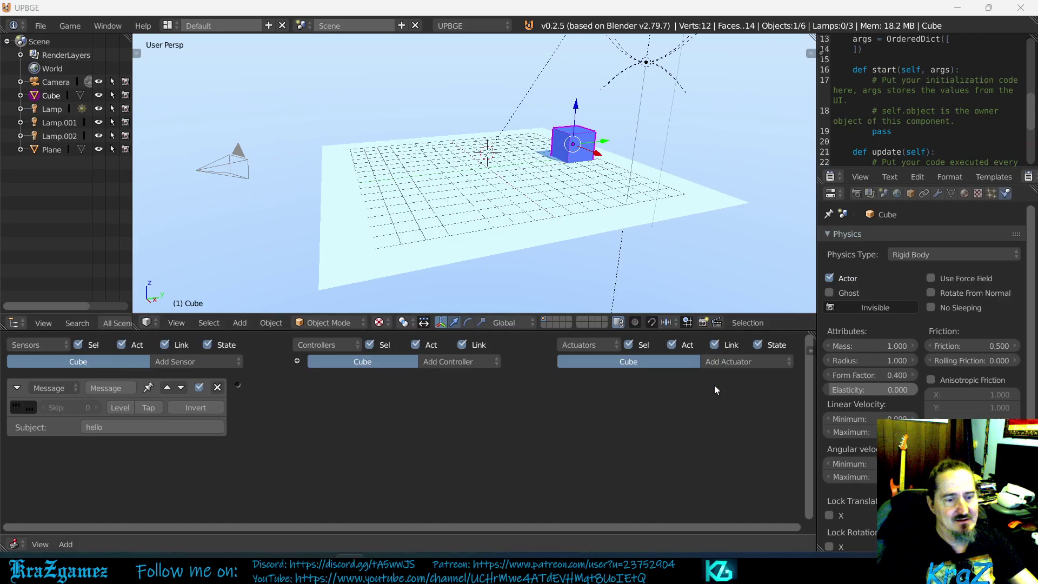
left_click(743, 367)
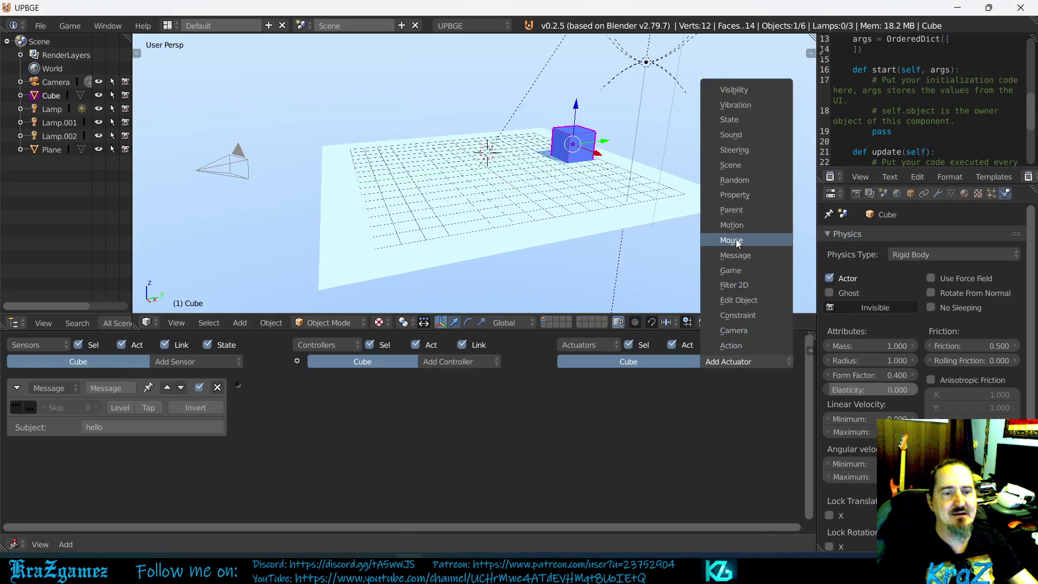
left_click(740, 226)
scroll(641, 427, "down", 1)
scroll(641, 439, "up", 1)
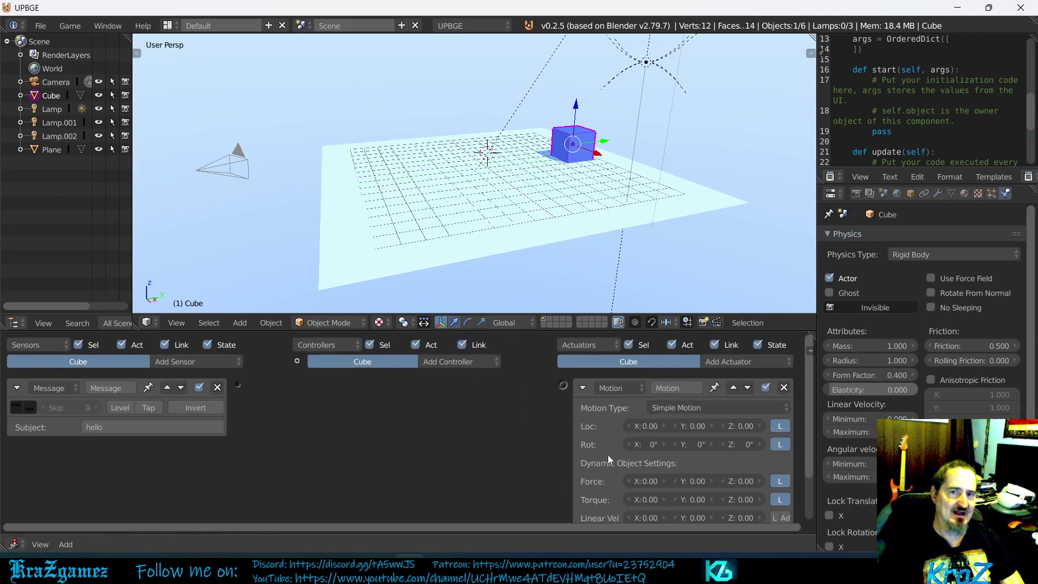